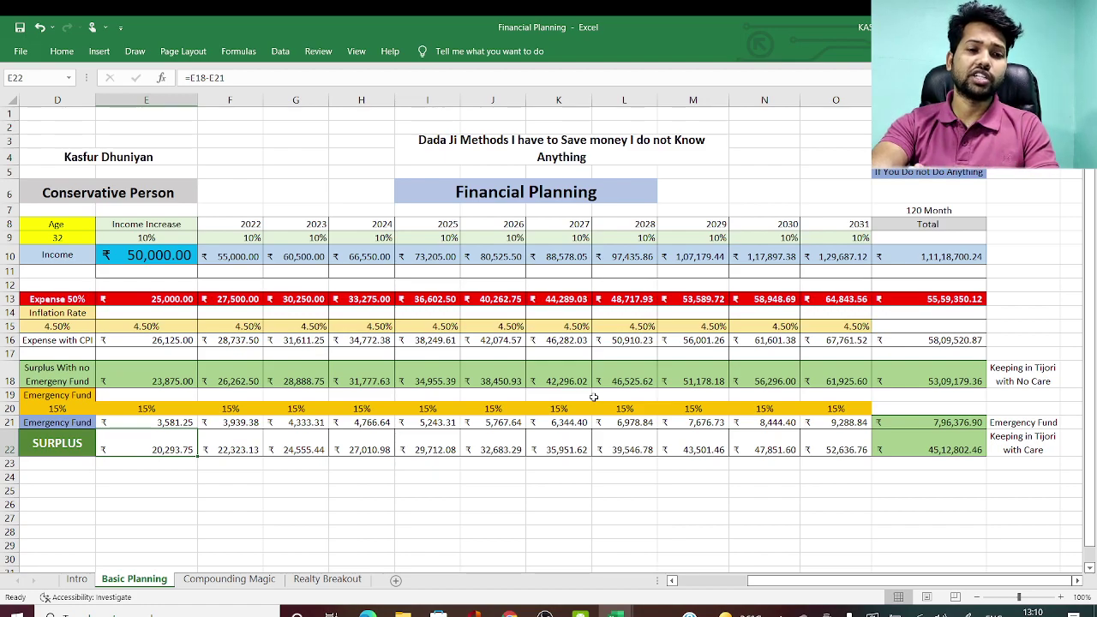
# - Look through the Compounding Magic and Realty Breakout sheets, then return to the Basic Planning sheet
pyautogui.click(224, 579)
pyautogui.click(330, 580)
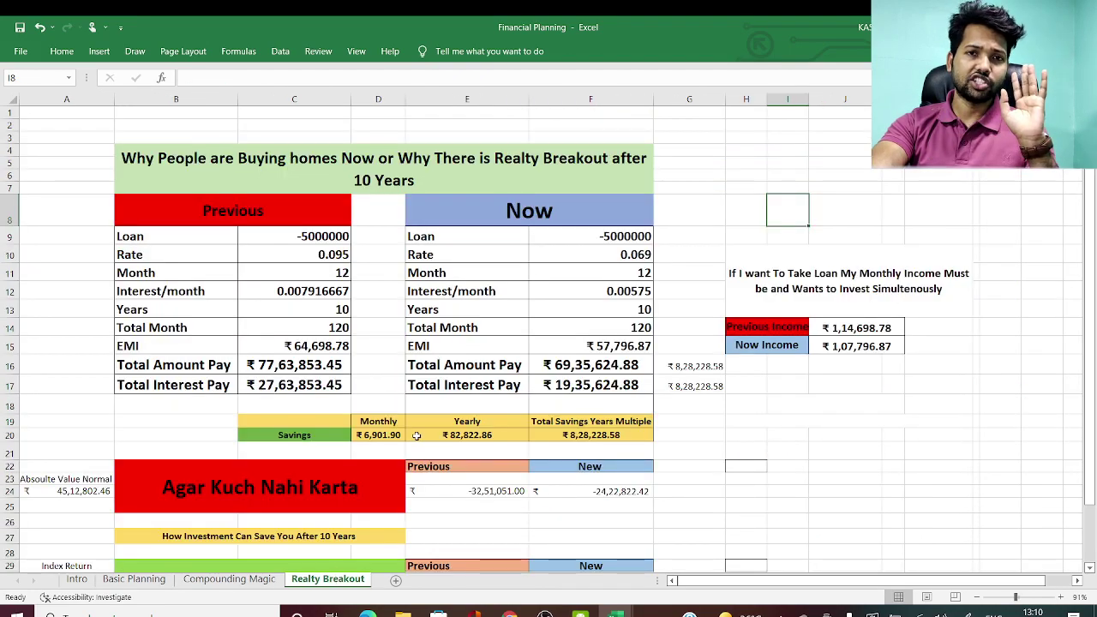
pyautogui.scroll(-4, 415, 437)
pyautogui.scroll(4, 423, 436)
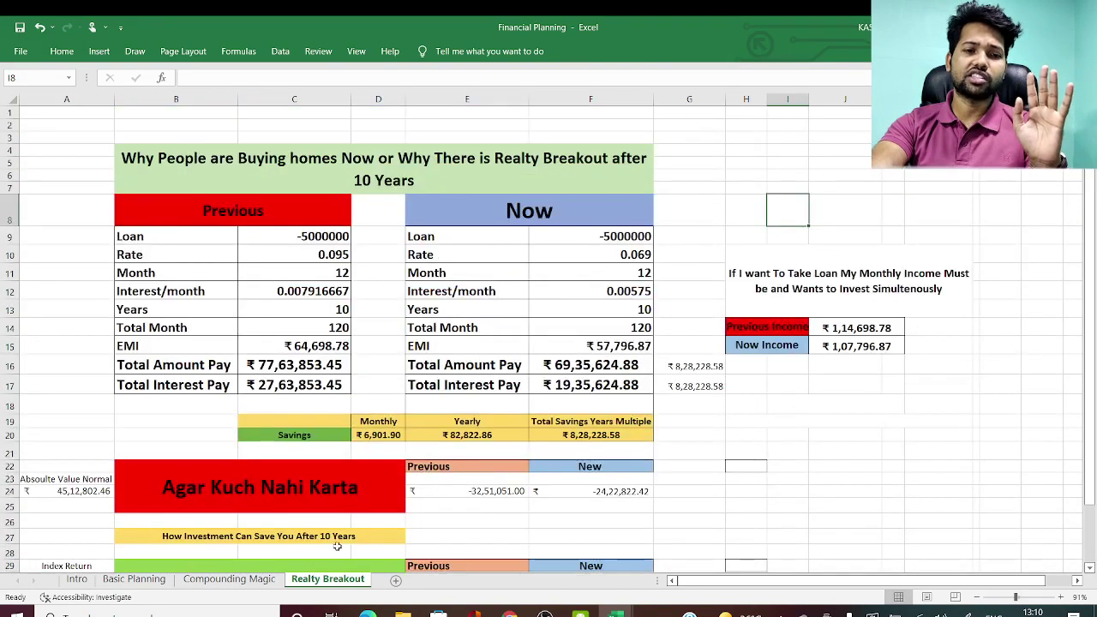
pyautogui.click(229, 579)
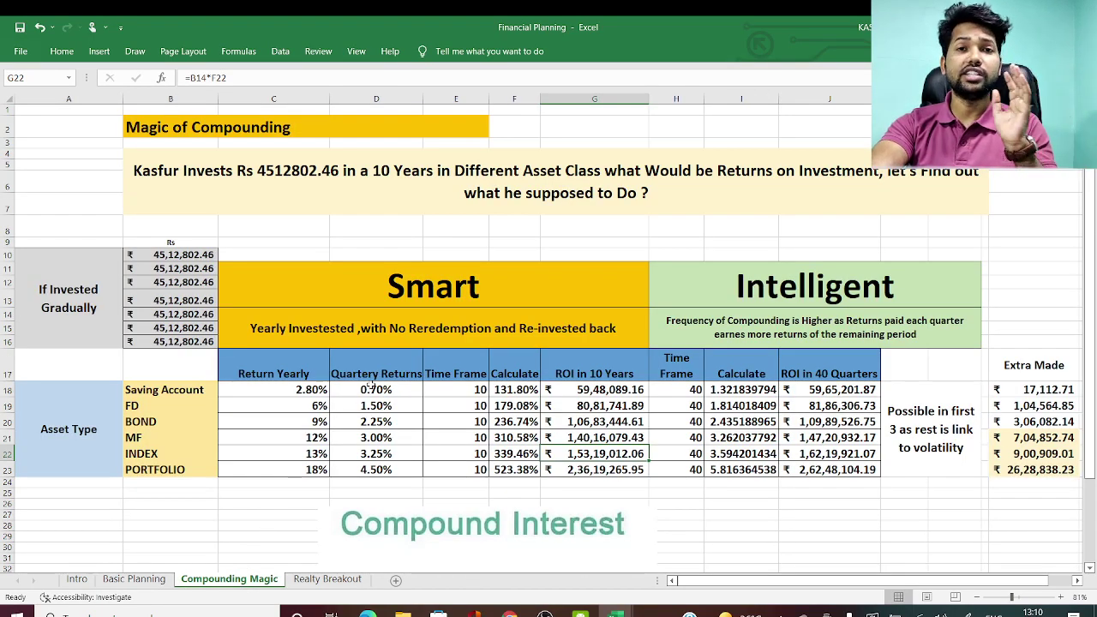
pyautogui.click(134, 579)
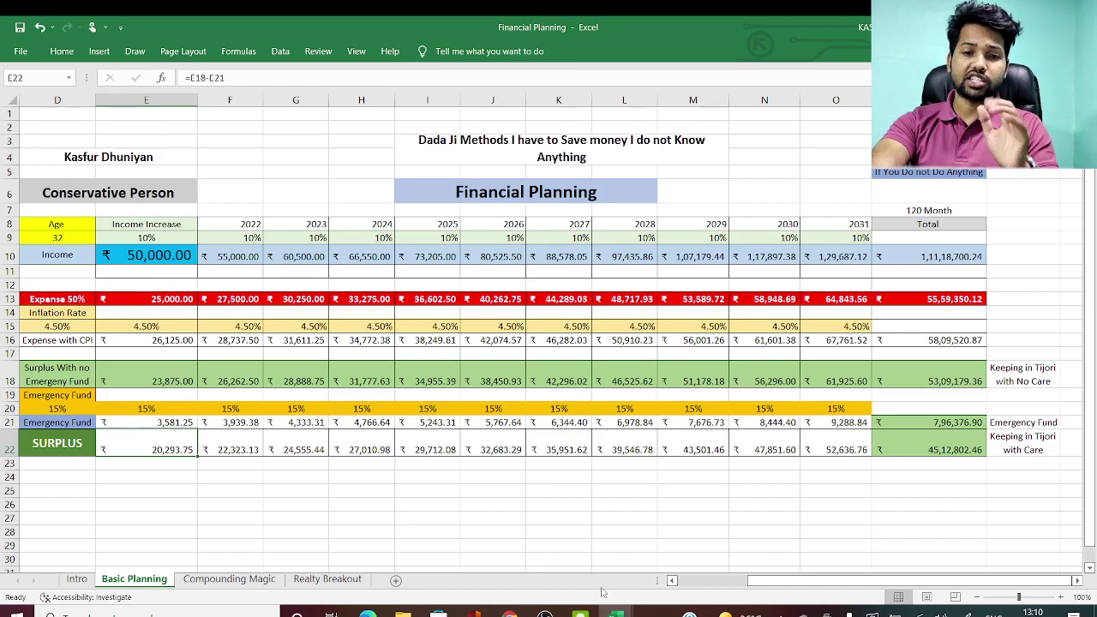
# - Switch to the Valuation Measure workbook and examine the loan, total interest and savings cells in the Without Home Loan table
pyautogui.moveTo(616, 614)
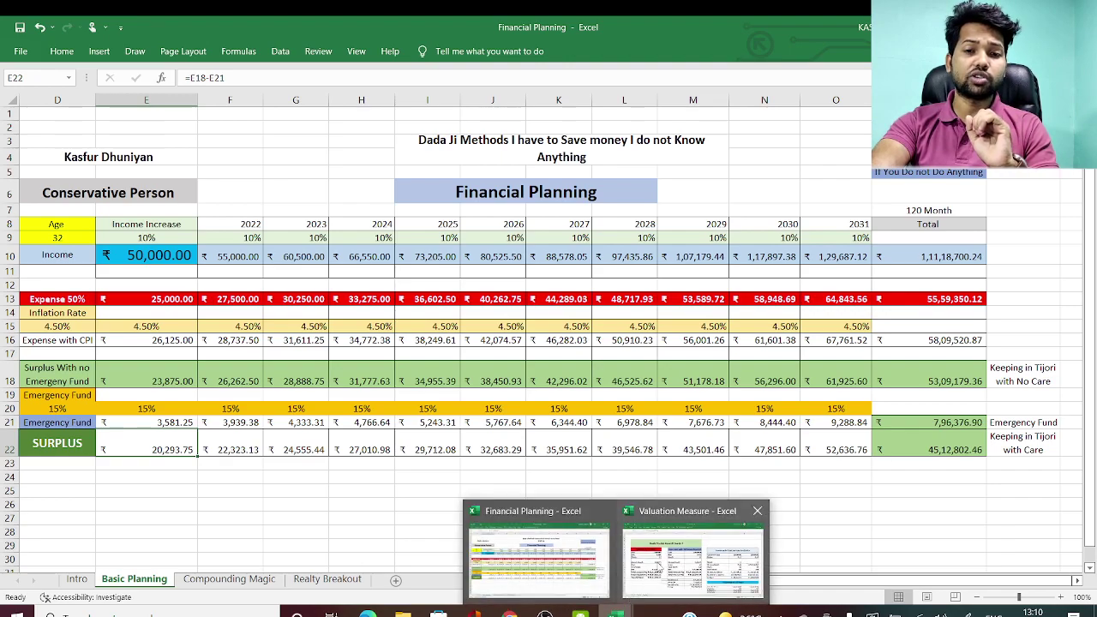
pyautogui.click(692, 548)
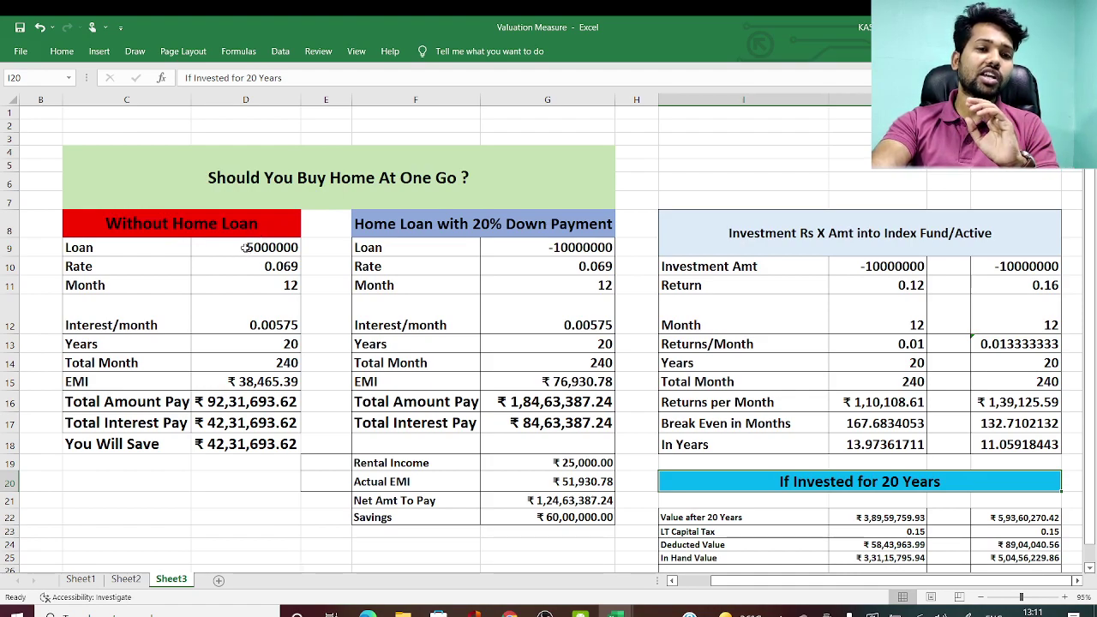
pyautogui.click(245, 248)
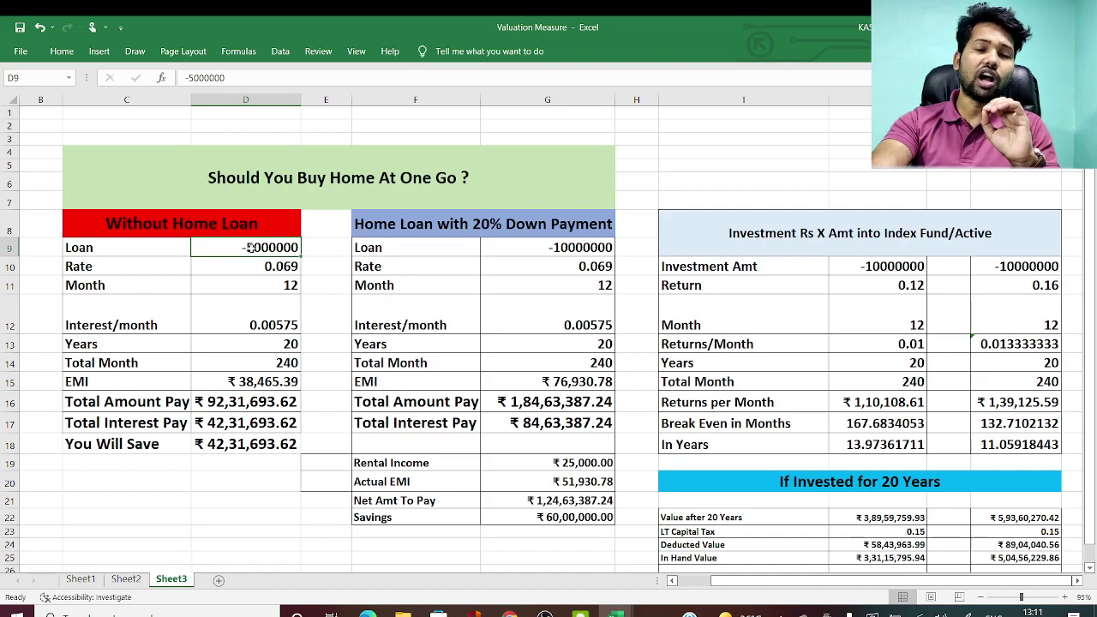
pyautogui.click(243, 425)
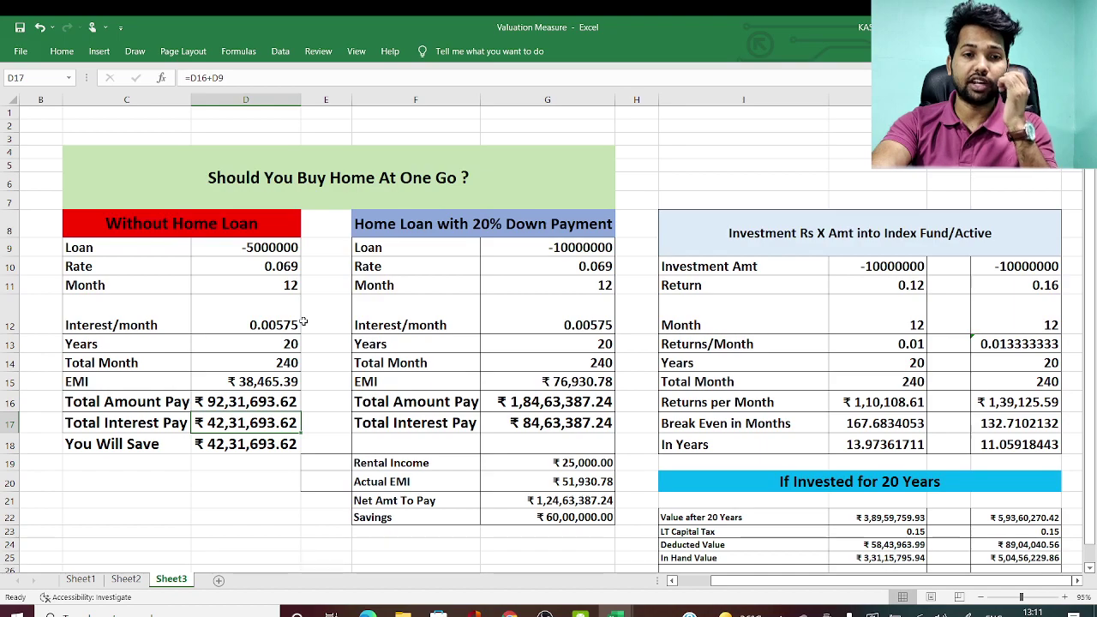
pyautogui.click(214, 446)
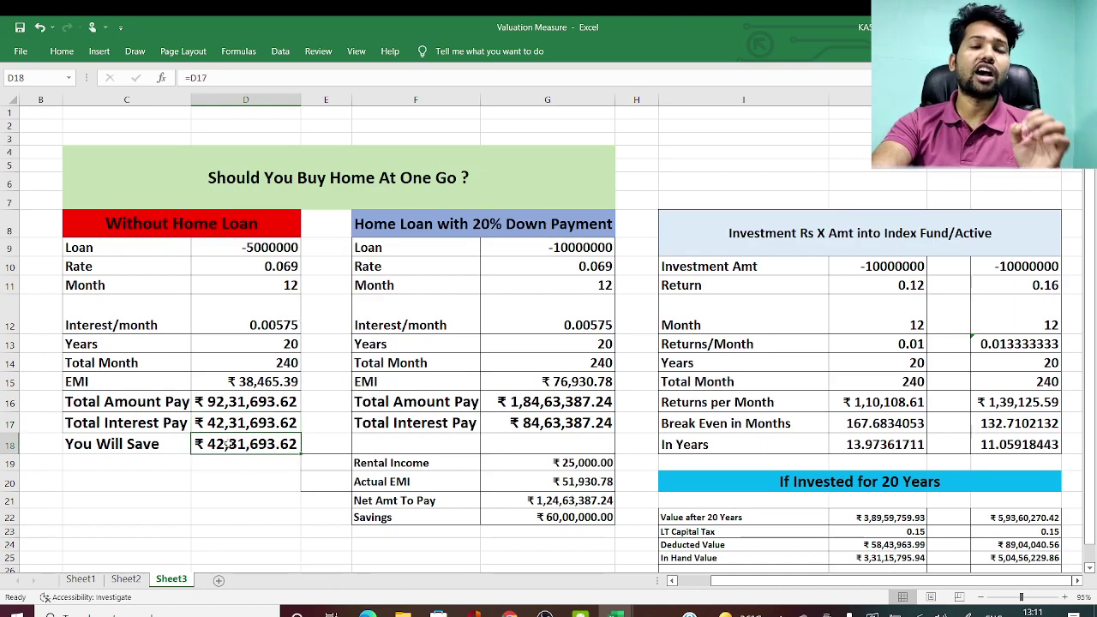
pyautogui.click(127, 493)
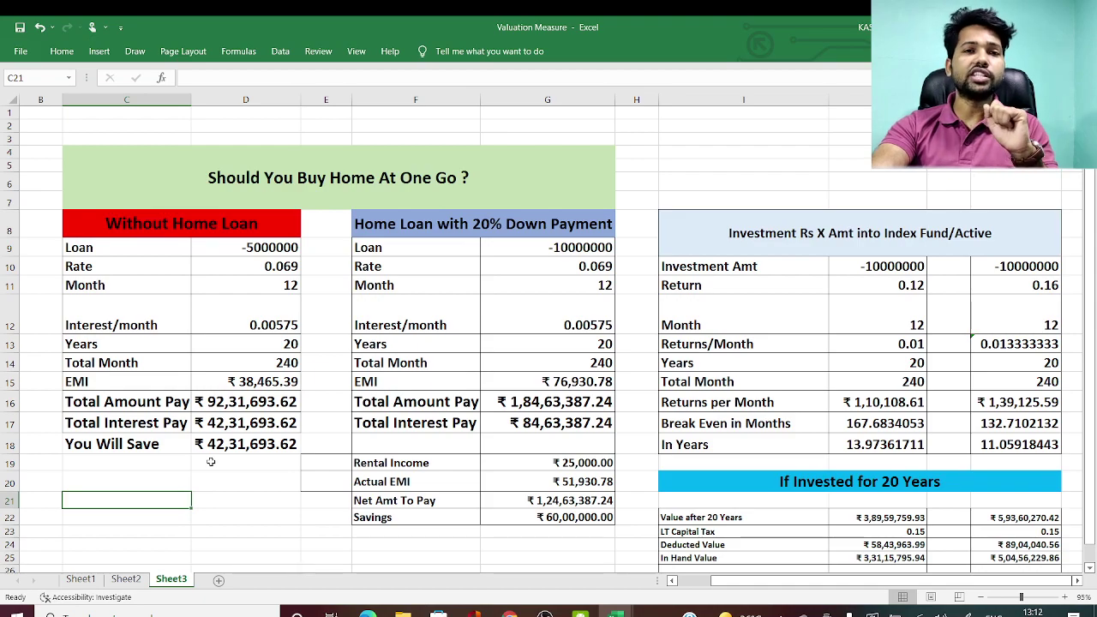
# - Set the loan amount in the Home Loan with 20% Down Payment table to -4000000
pyautogui.click(534, 248)
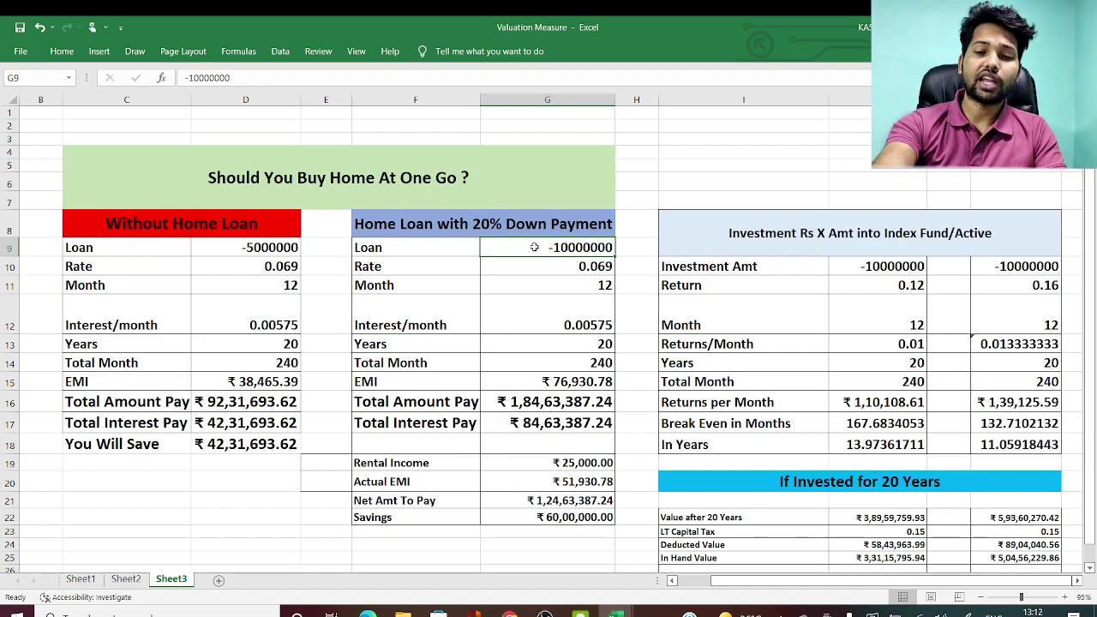
pyautogui.write('-4')
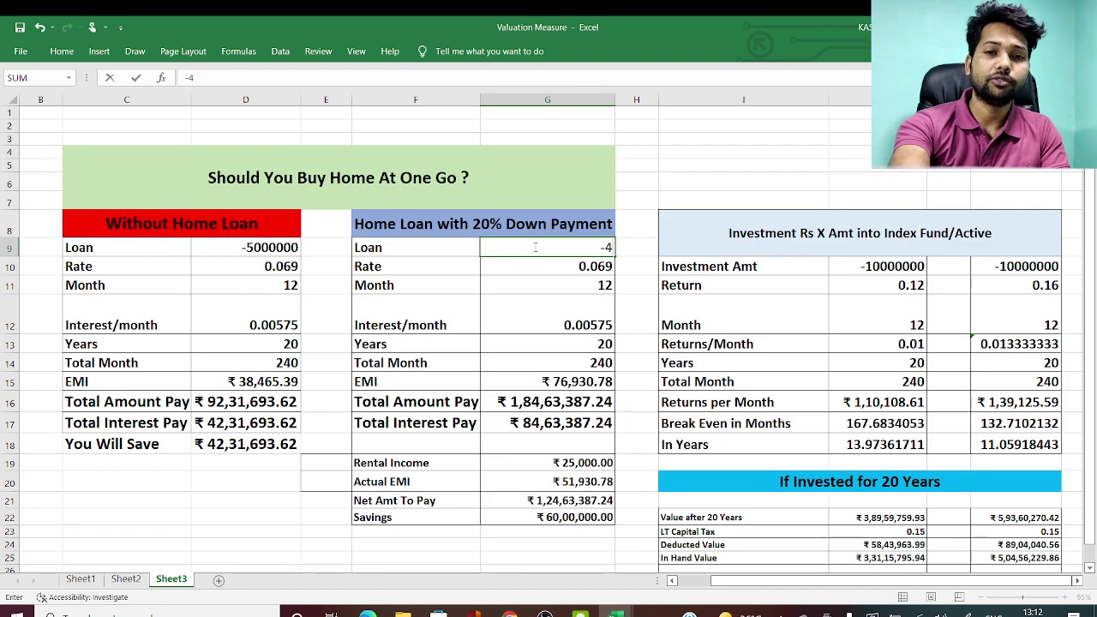
pyautogui.write('0')
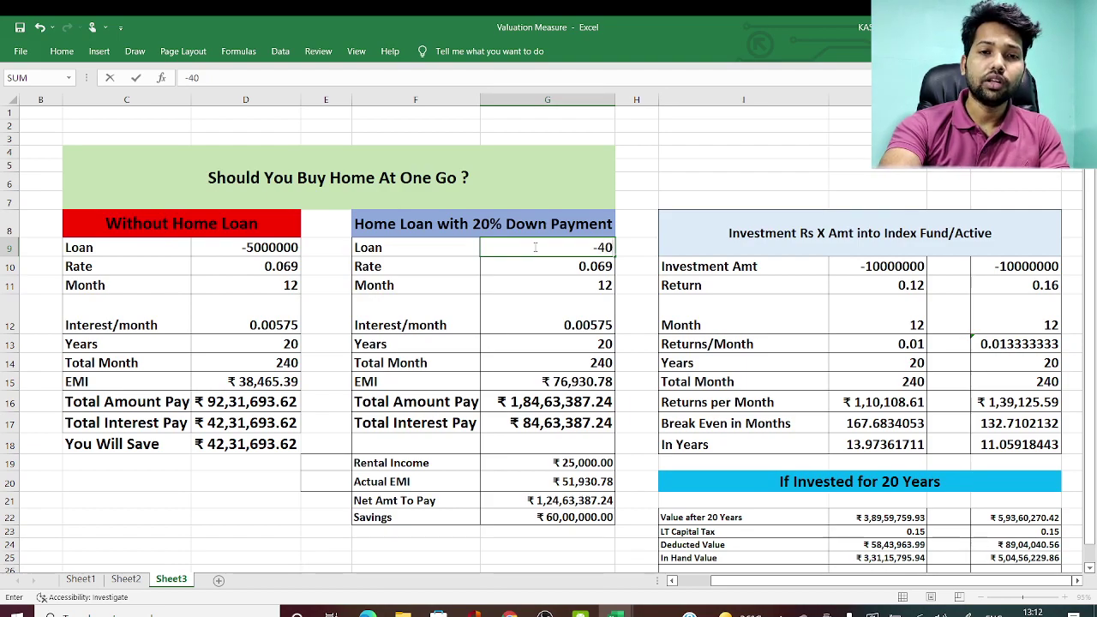
pyautogui.write('00000')
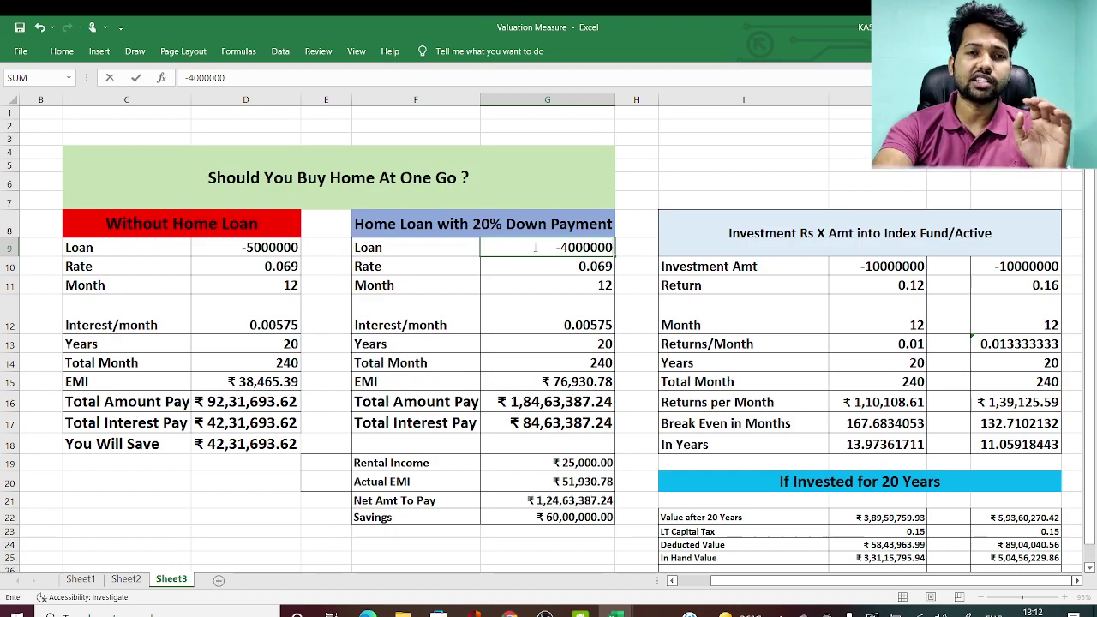
pyautogui.press('Return')
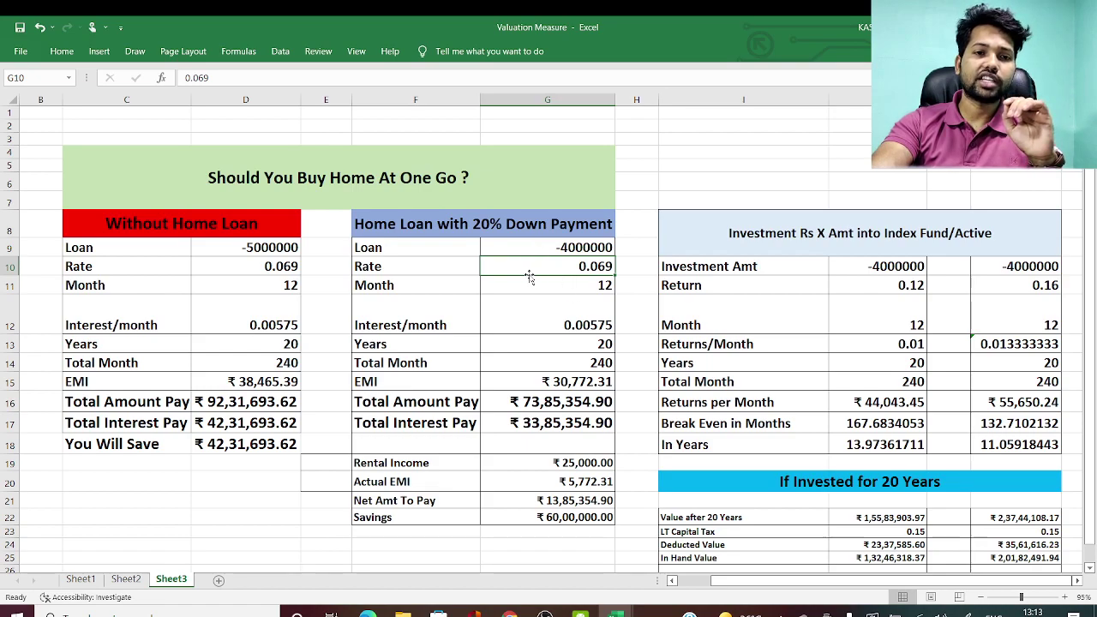
# - Examine the home loan table's cells from Month through EMI, Total Amount Pay and Total Interest Pay
pyautogui.click(553, 282)
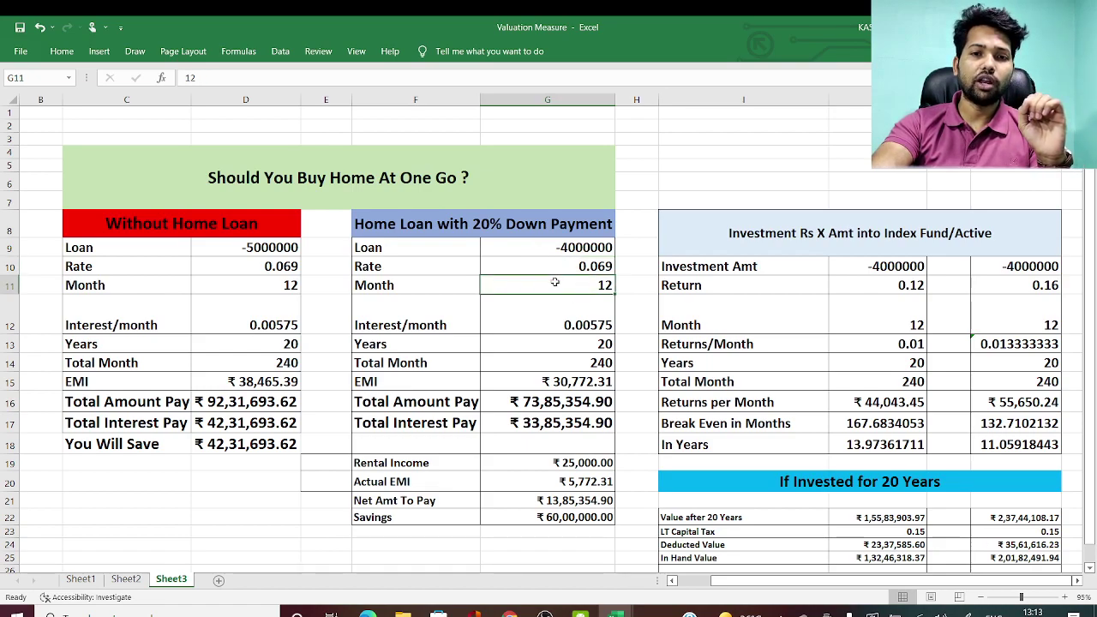
pyautogui.click(557, 322)
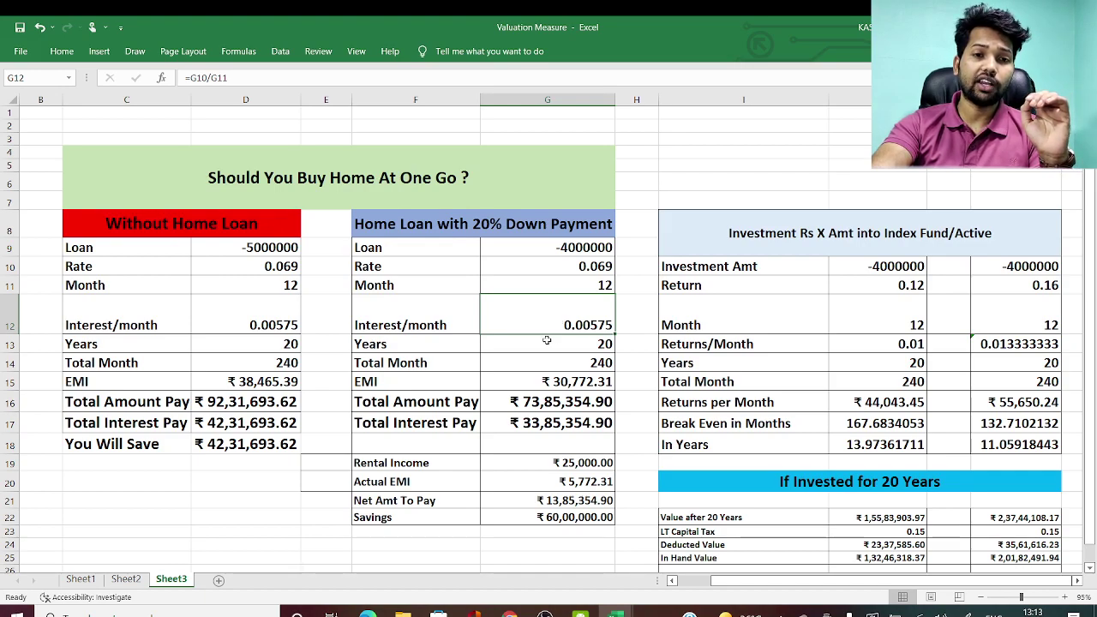
pyautogui.click(546, 341)
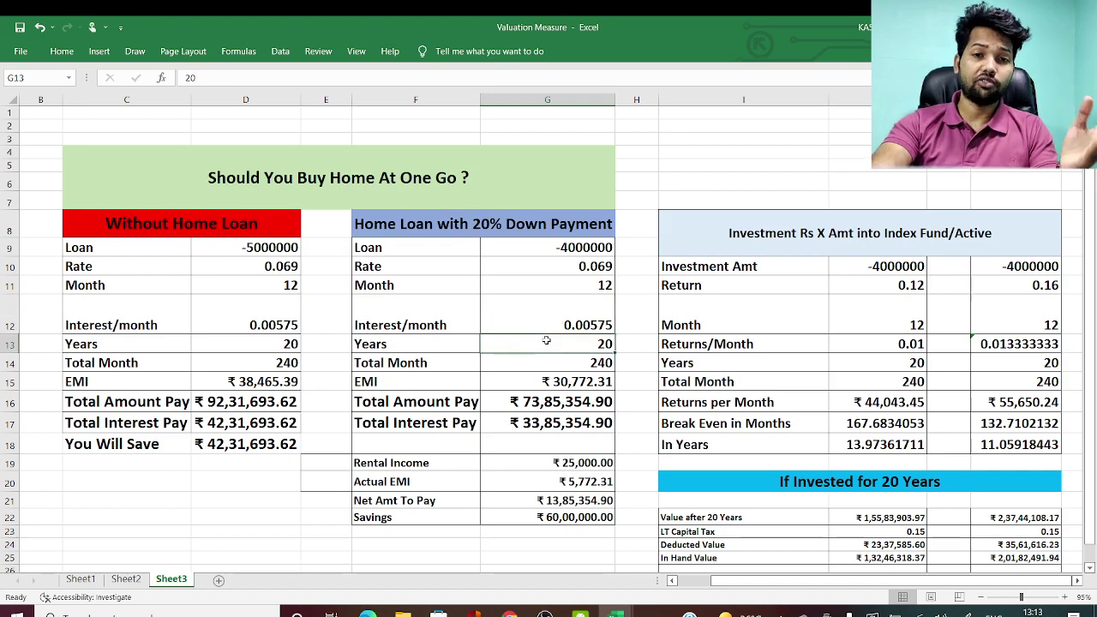
pyautogui.click(548, 369)
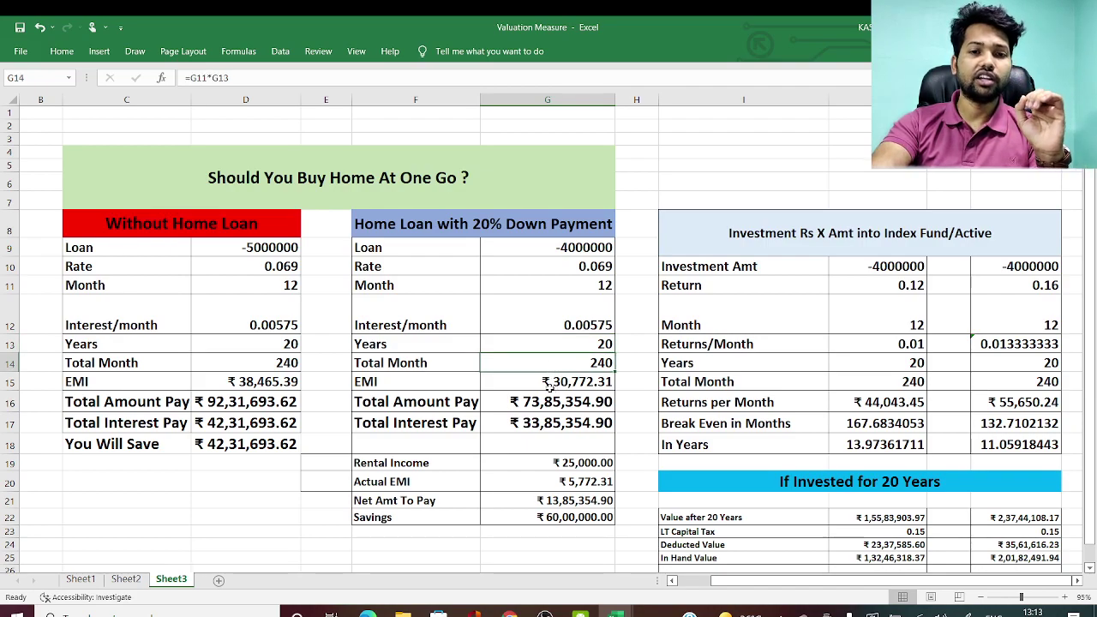
pyautogui.click(545, 381)
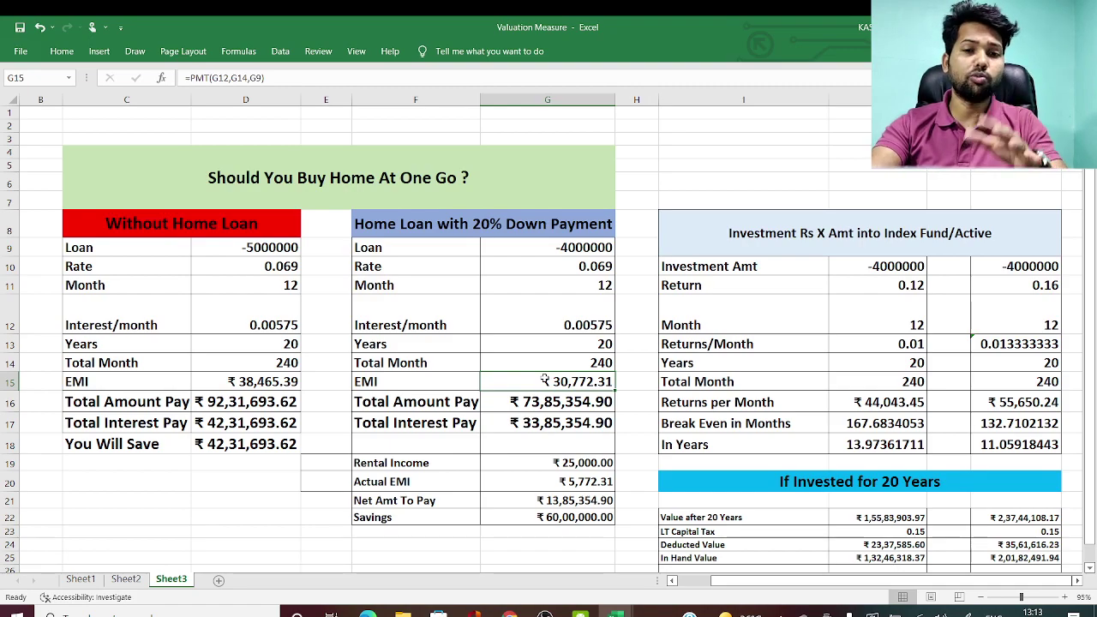
pyautogui.click(516, 405)
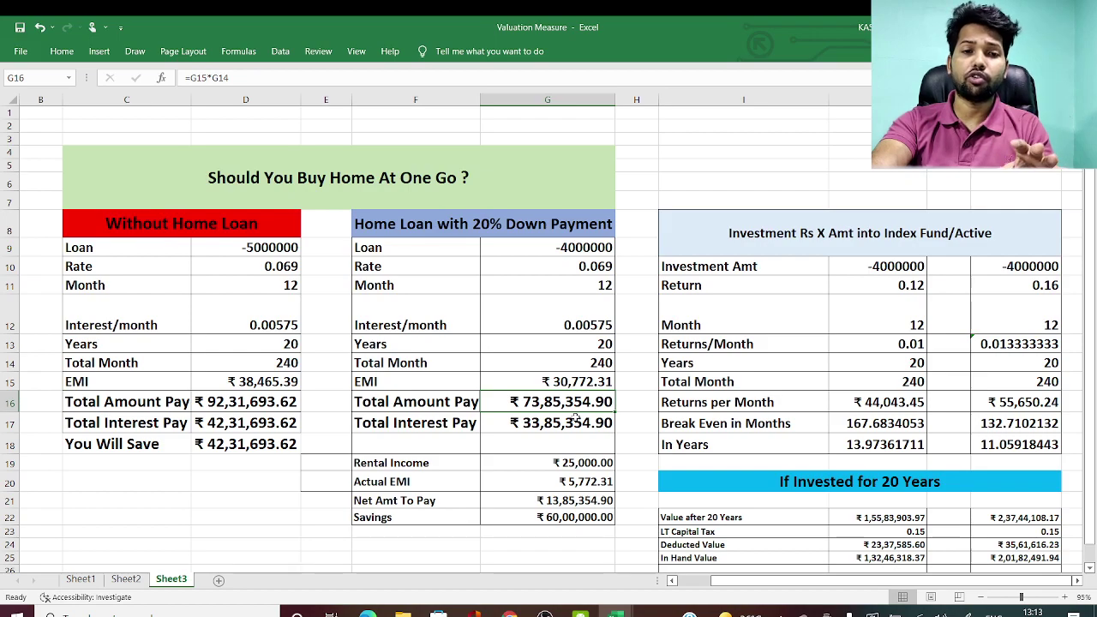
pyautogui.click(535, 427)
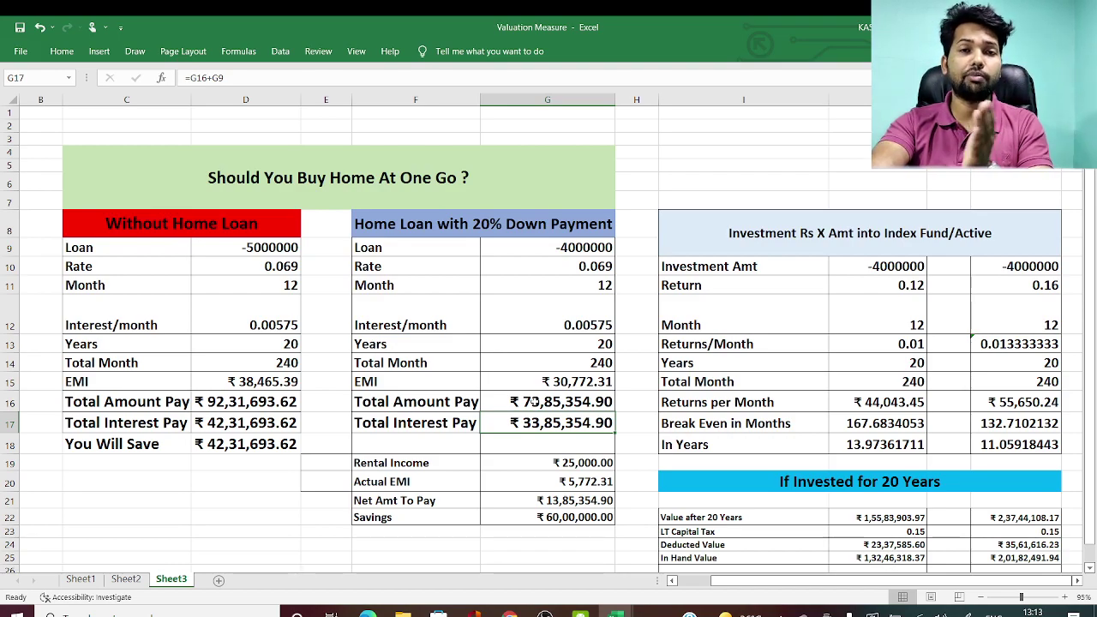
# - Set the Rental Income under the home loan table to 15000 and check the Net Amt To Pay and Savings cells
pyautogui.click(539, 463)
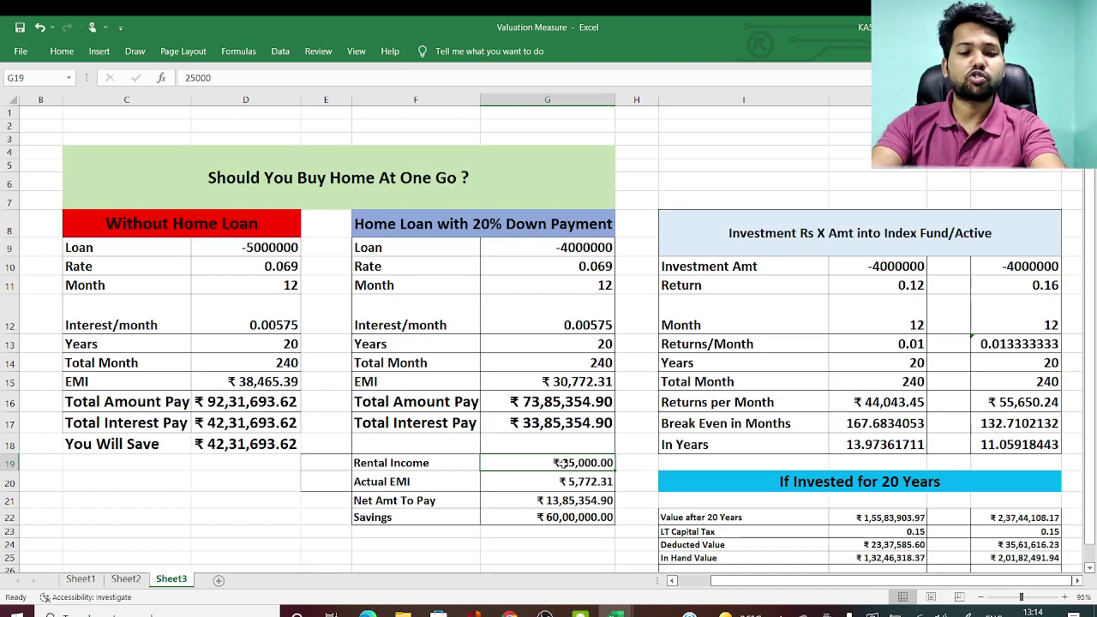
pyautogui.write('15000')
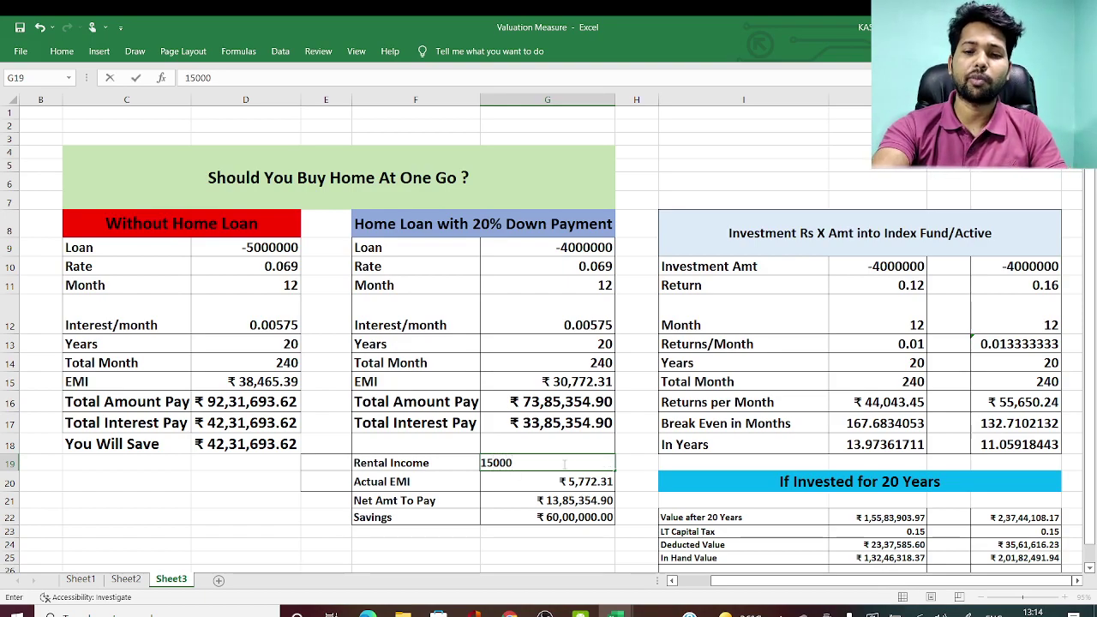
pyautogui.press('Return')
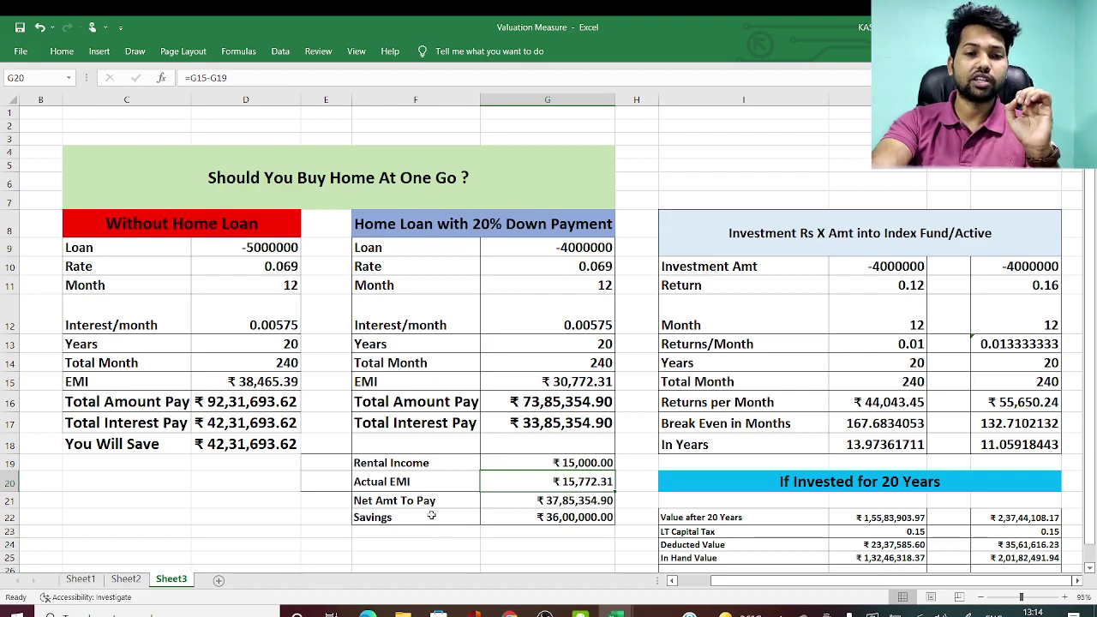
pyautogui.click(555, 502)
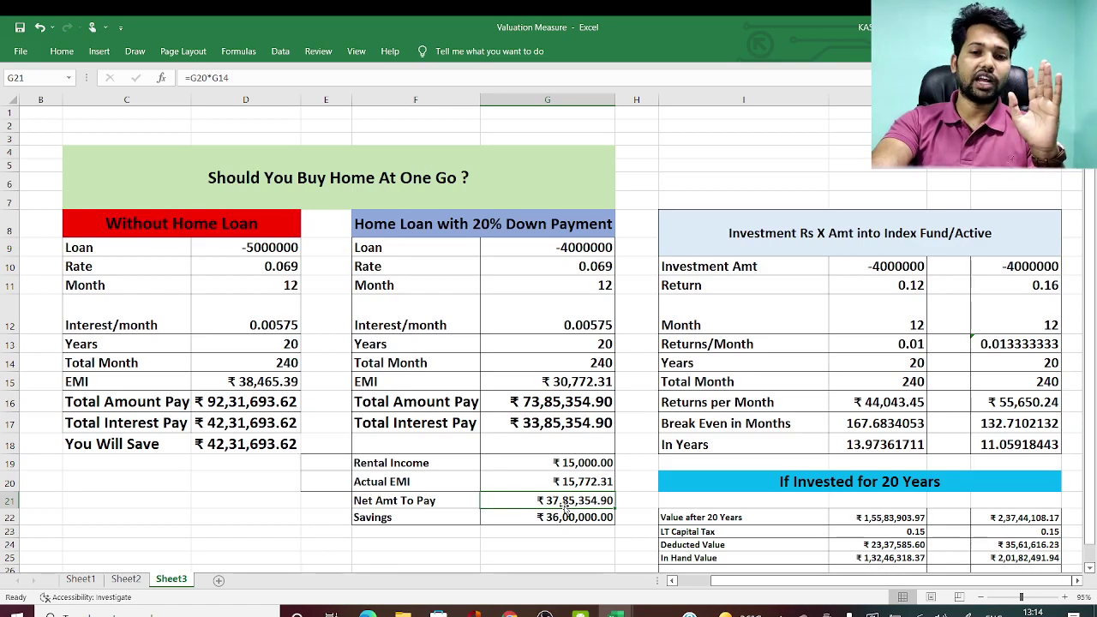
pyautogui.click(547, 517)
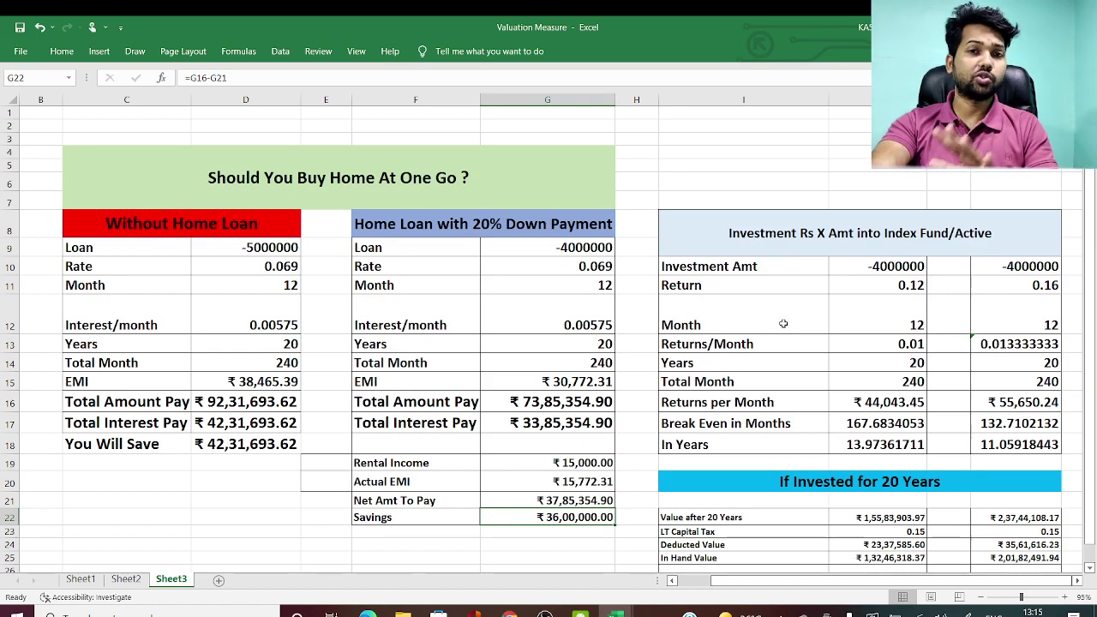
# - Examine the index fund investment table's 0.12 return column from Investment Amt through Total Month
pyautogui.click(812, 245)
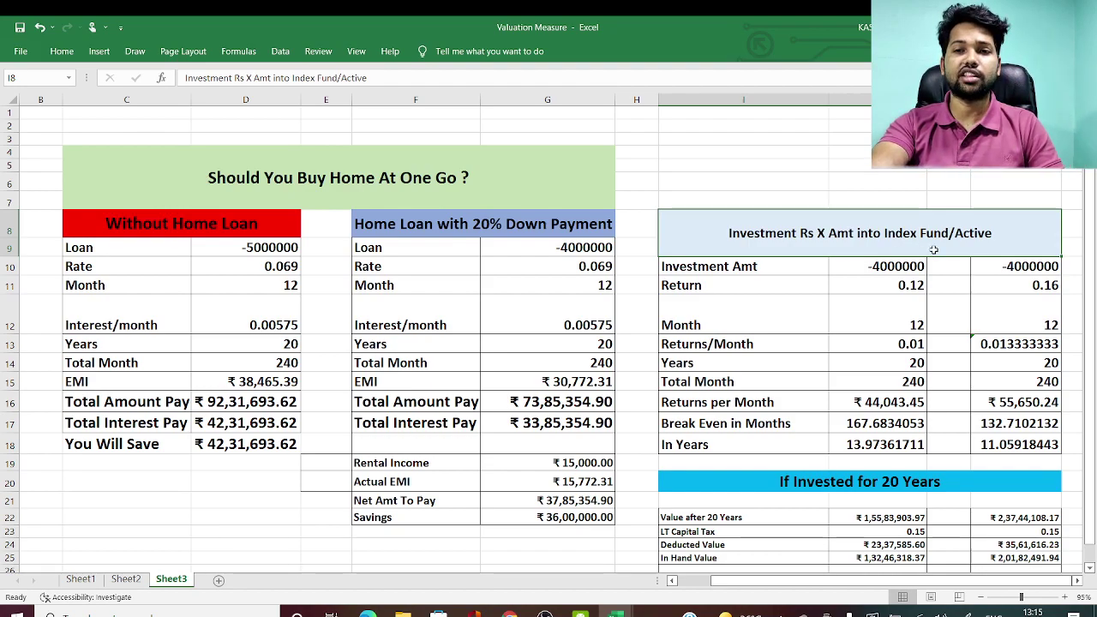
pyautogui.click(872, 267)
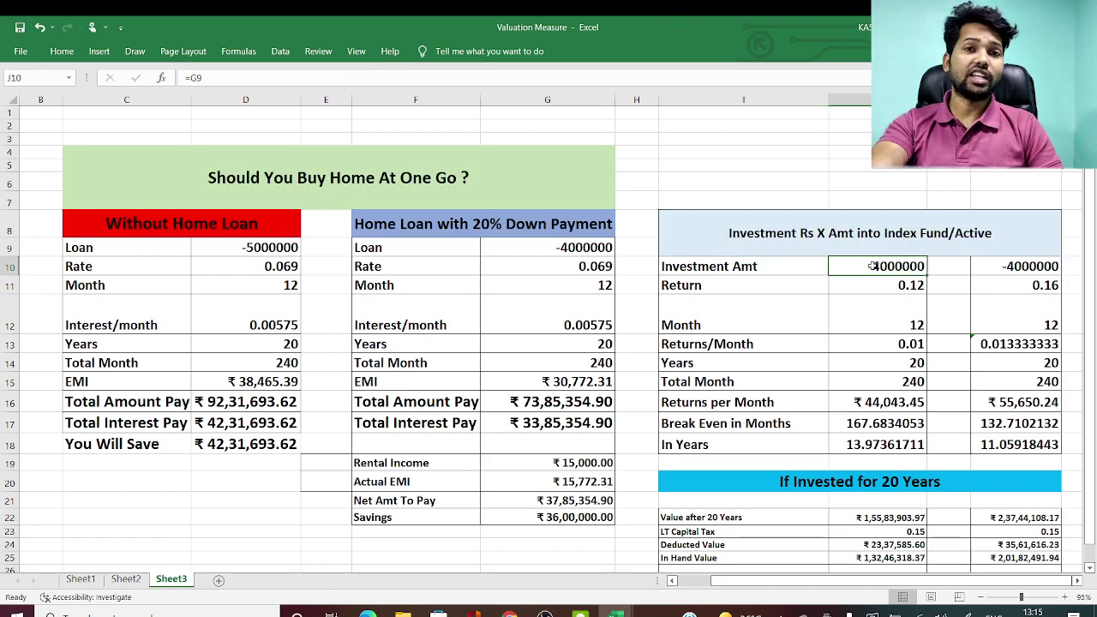
pyautogui.click(877, 284)
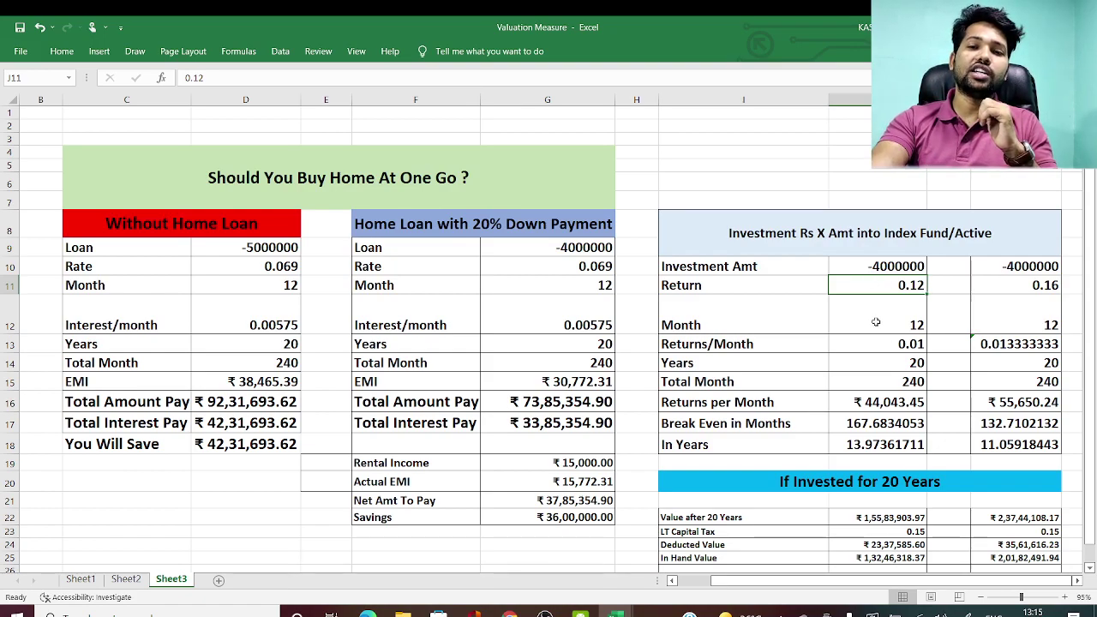
pyautogui.click(877, 302)
pyautogui.click(901, 286)
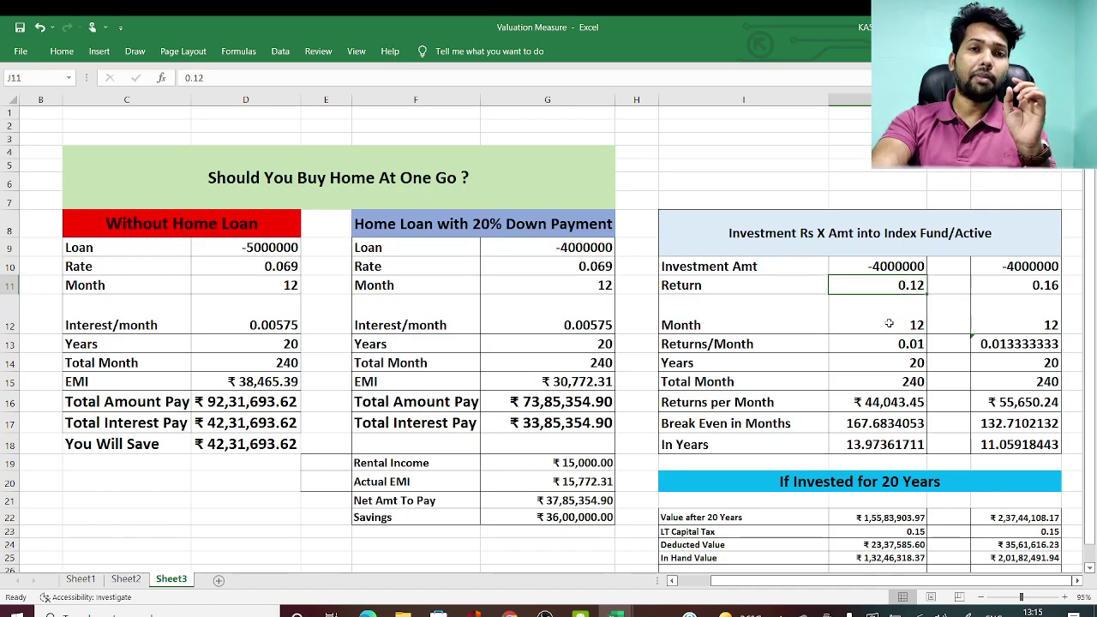
pyautogui.click(890, 324)
pyautogui.click(888, 344)
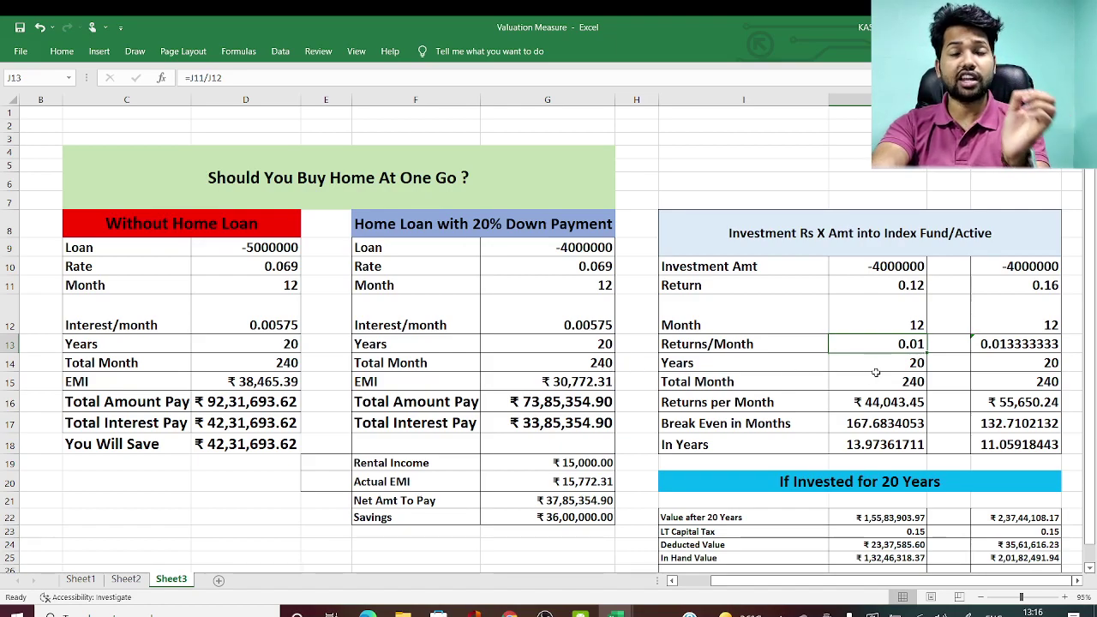
pyautogui.click(870, 369)
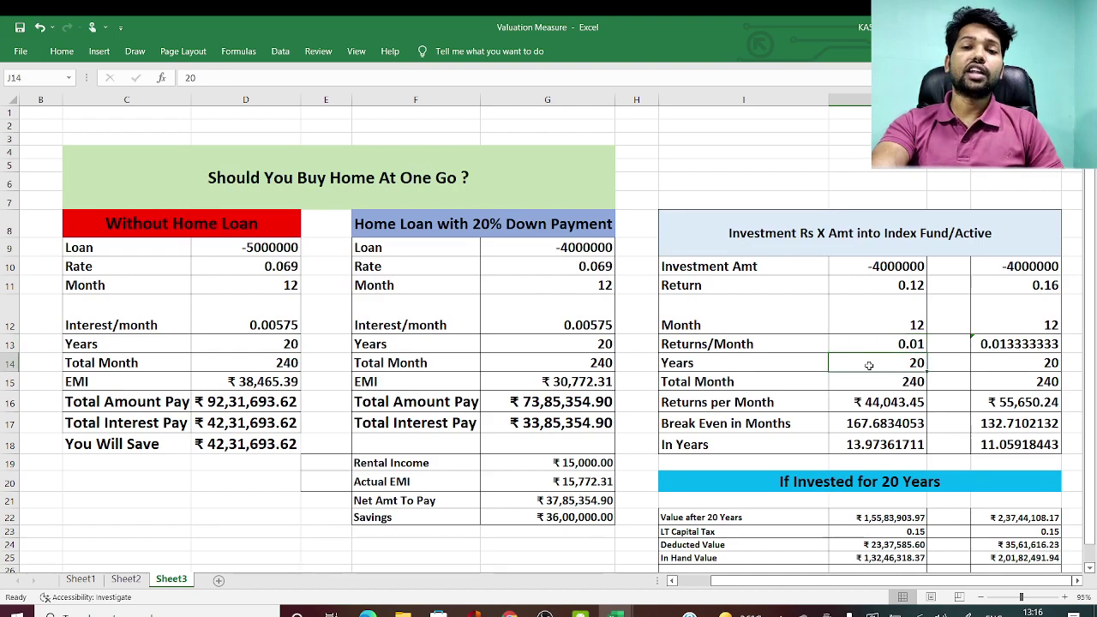
pyautogui.click(869, 381)
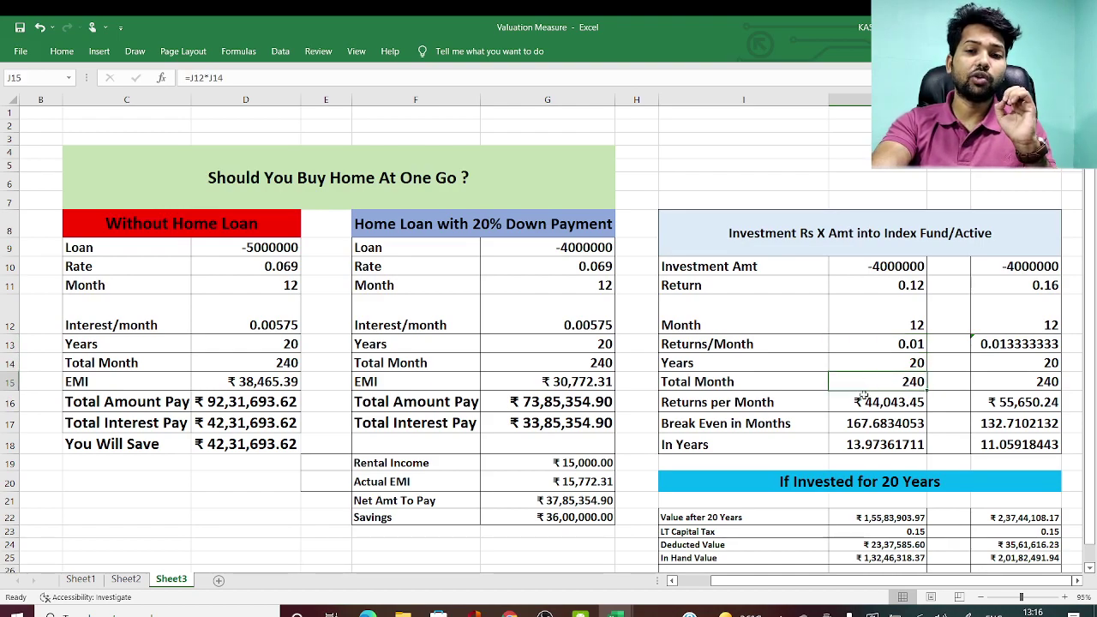
# - Examine Returns per Month and the break-even months and years in the 0.12 return column against the home loan's Total Month
pyautogui.click(858, 401)
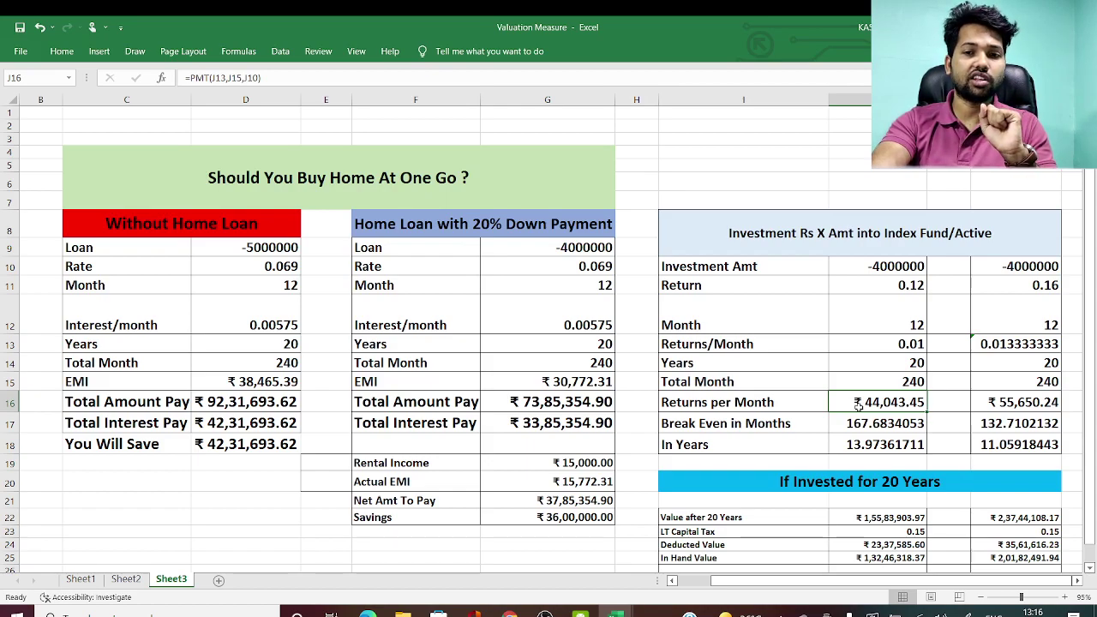
pyautogui.click(840, 423)
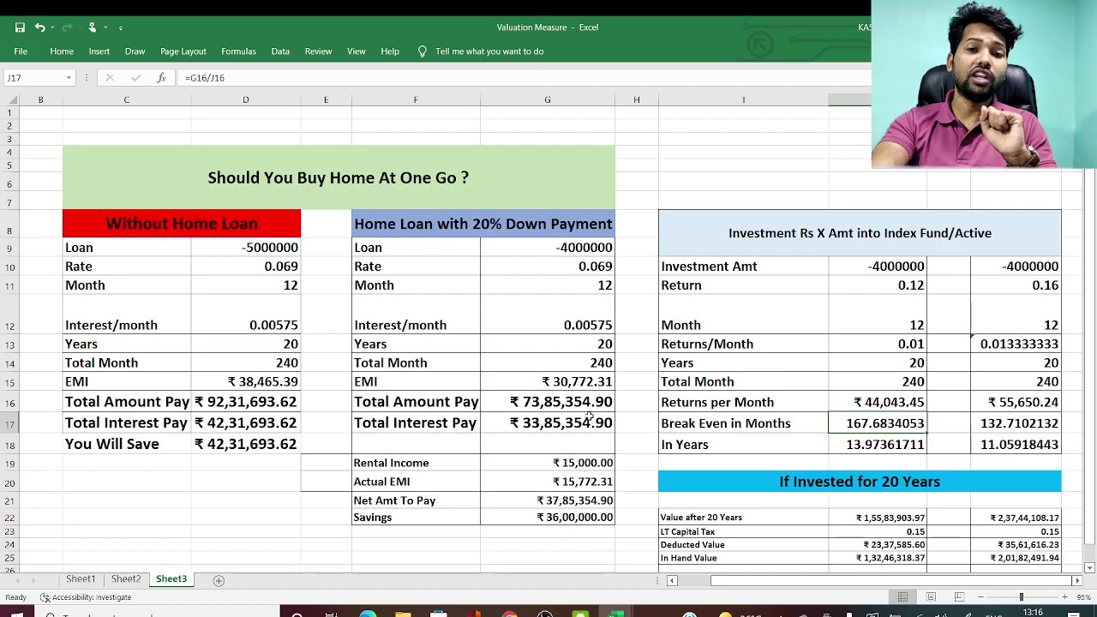
pyautogui.click(589, 363)
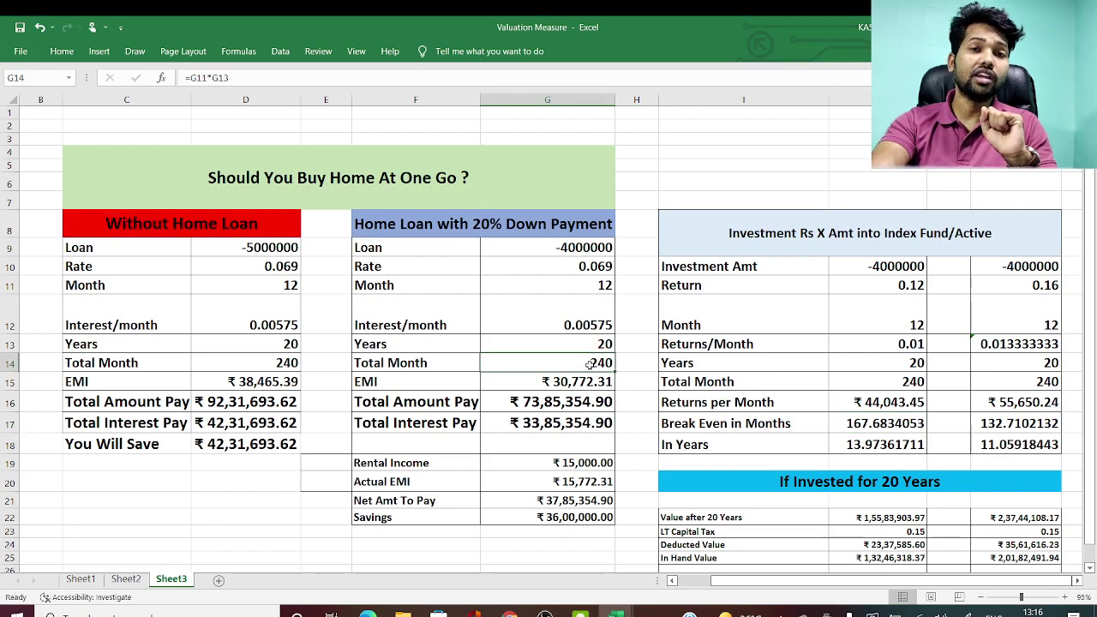
pyautogui.click(855, 425)
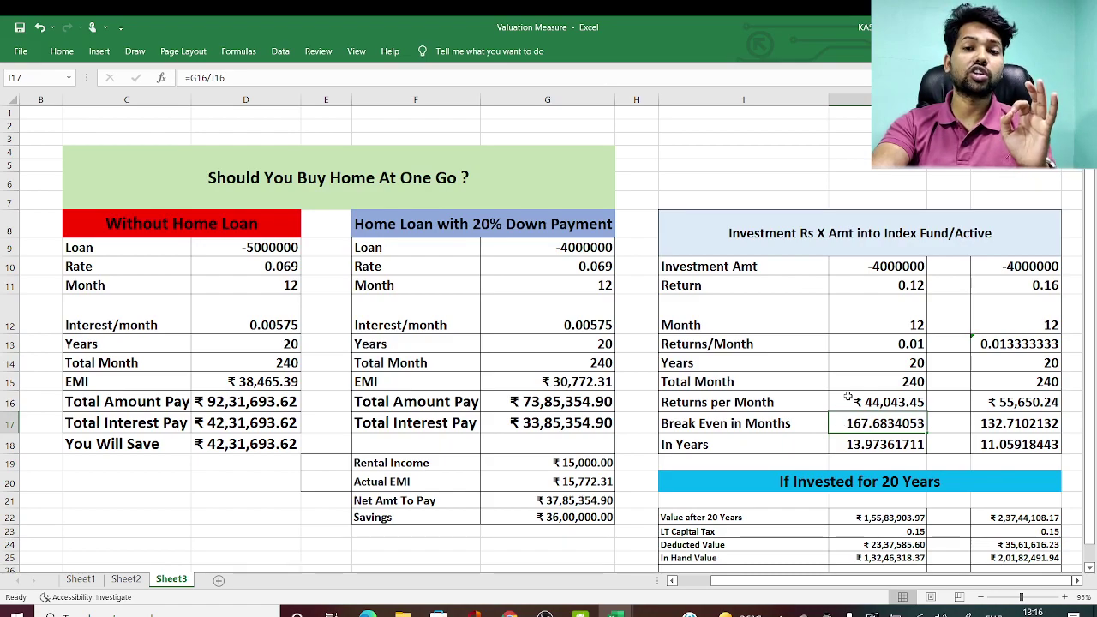
pyautogui.click(848, 398)
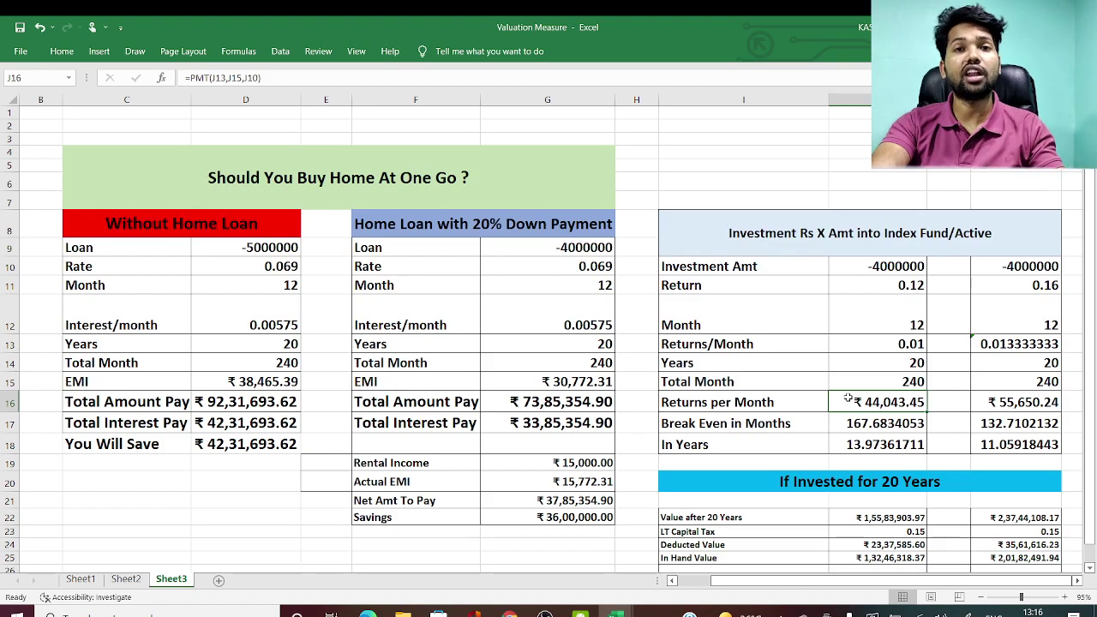
pyautogui.click(843, 443)
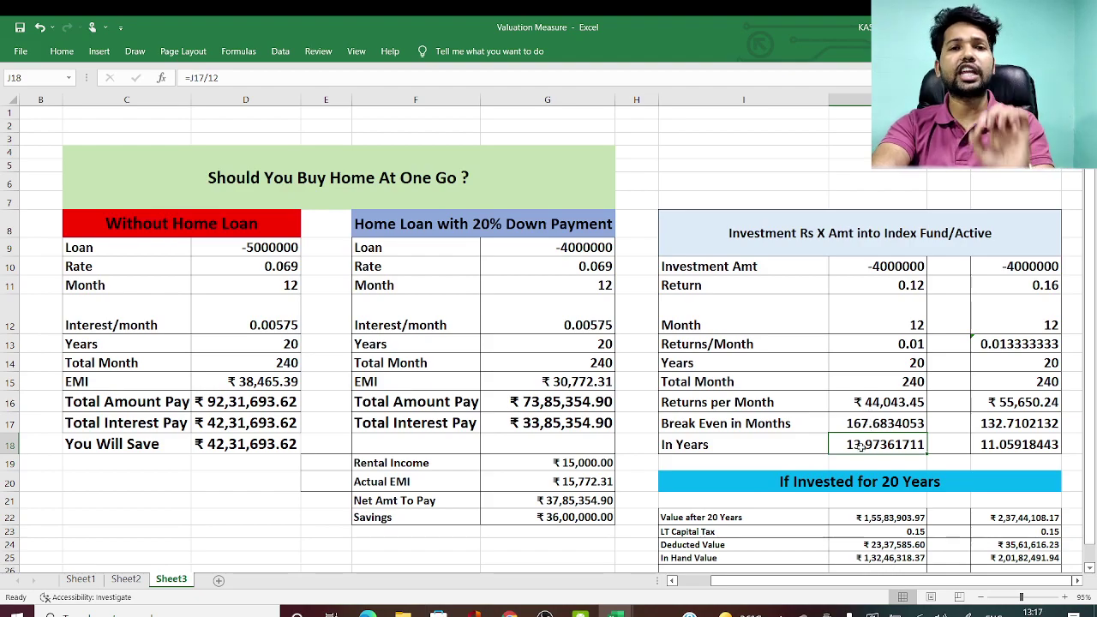
# - Examine the If Invested for 20 Years figures for the 0.12 return, from Value after 20 Years through In Hand Value
pyautogui.scroll(-2, 852, 444)
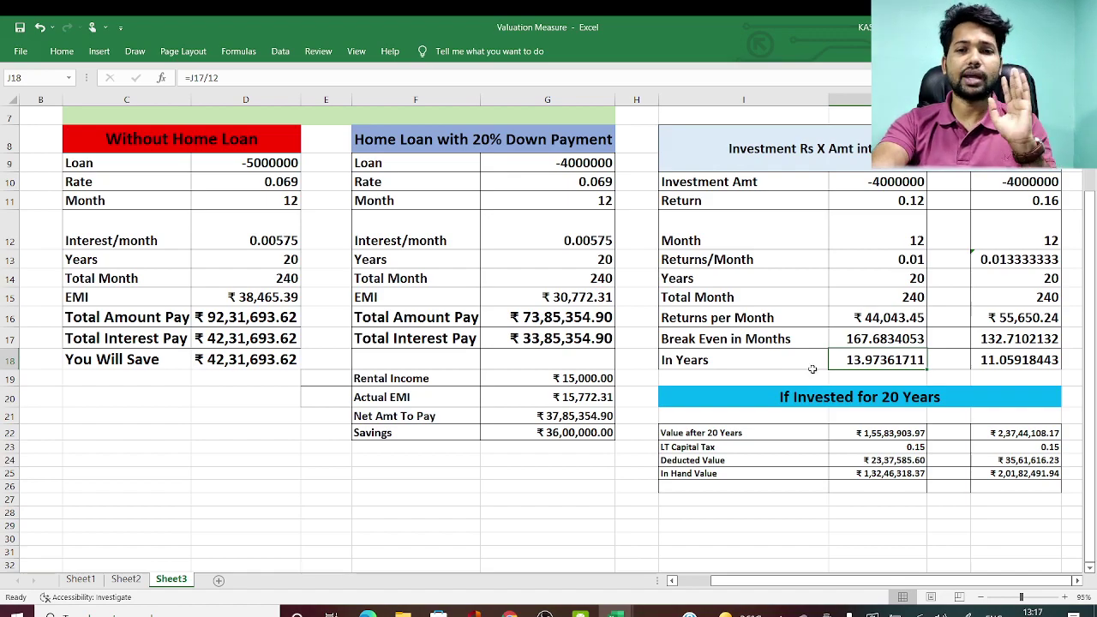
pyautogui.click(857, 433)
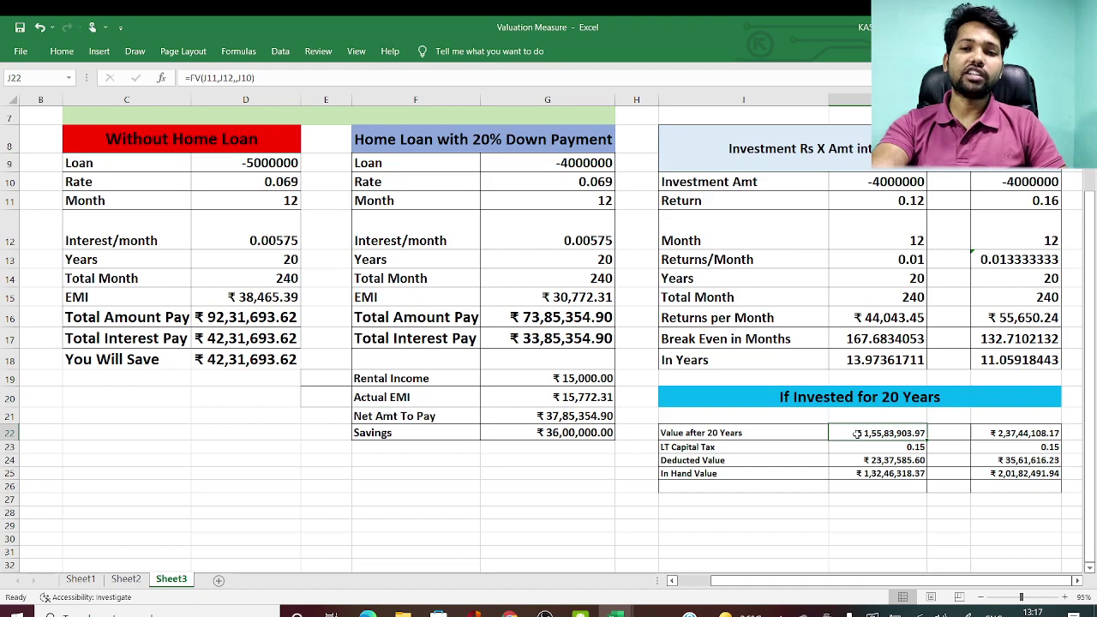
pyautogui.doubleClick(857, 433)
pyautogui.press('Escape')
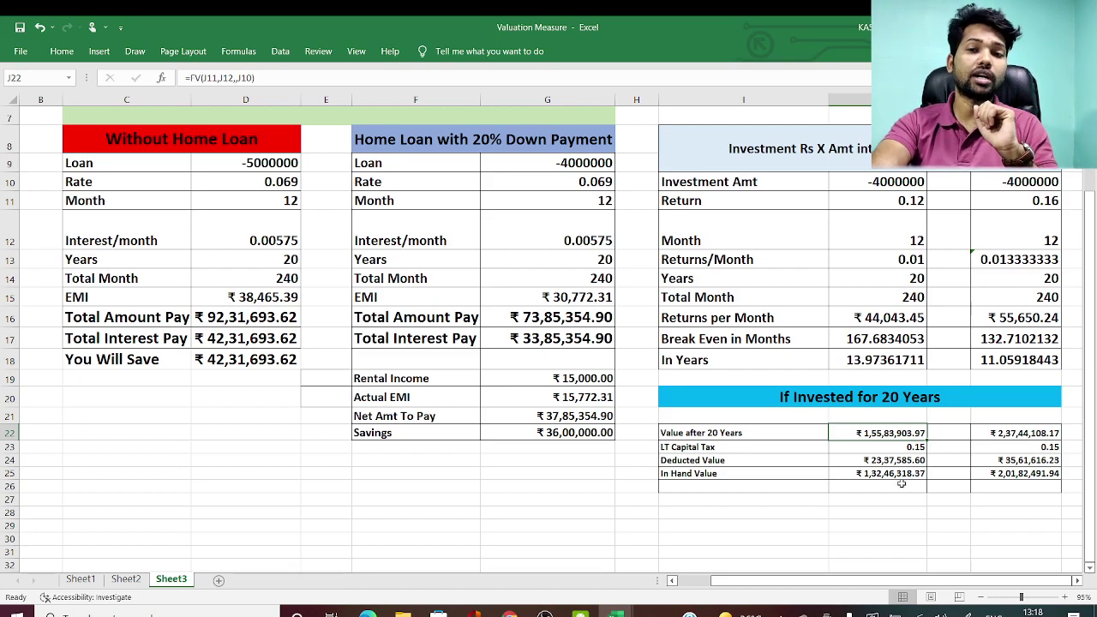
pyautogui.click(884, 449)
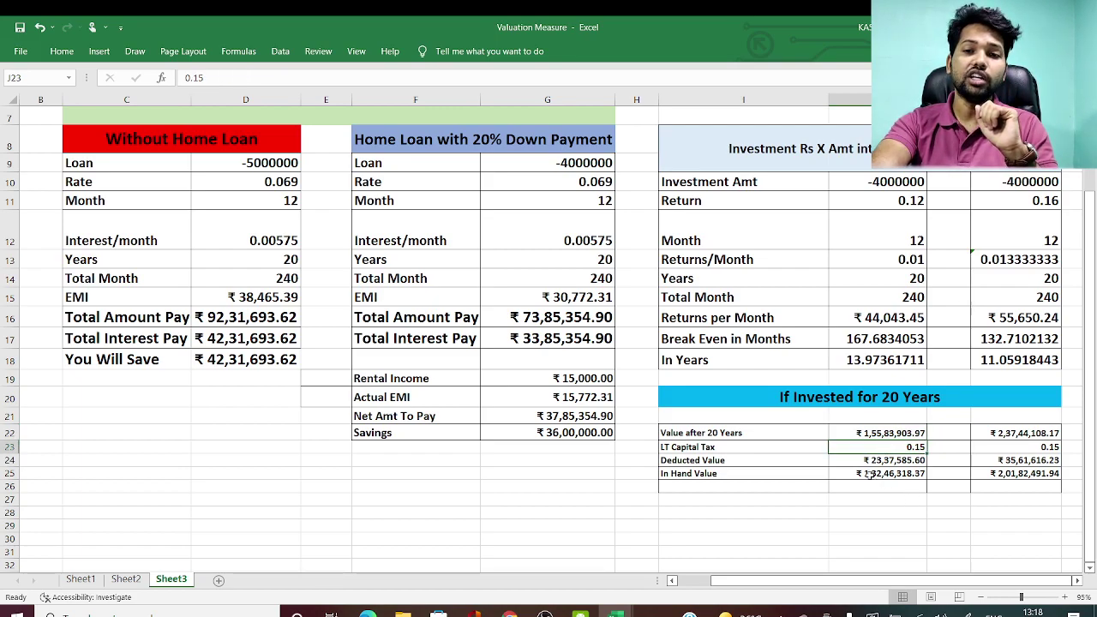
pyautogui.click(863, 463)
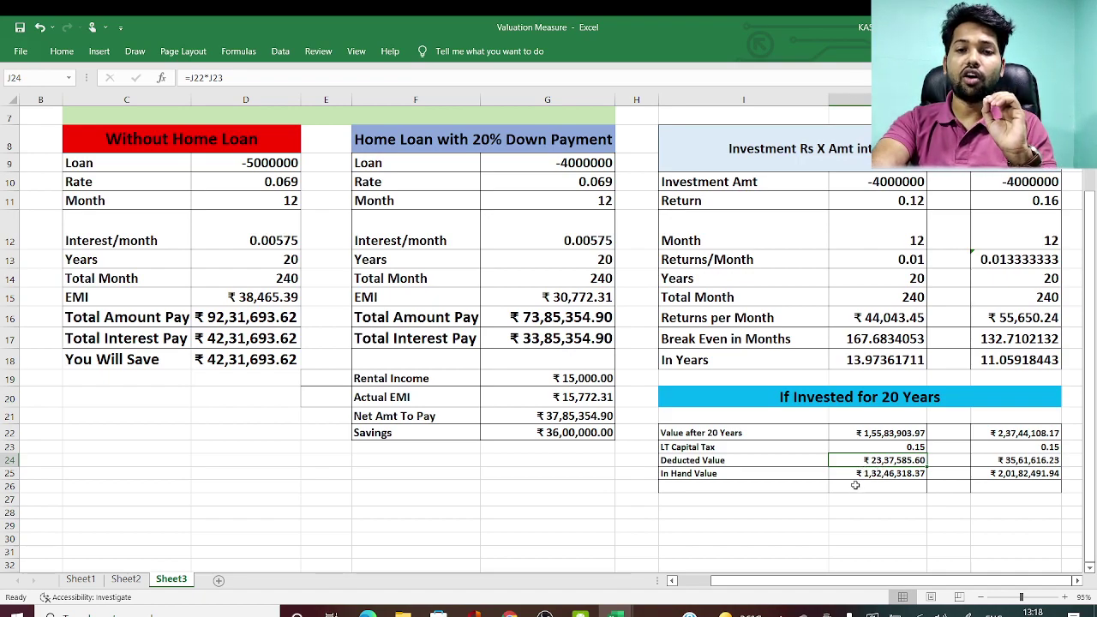
pyautogui.click(854, 473)
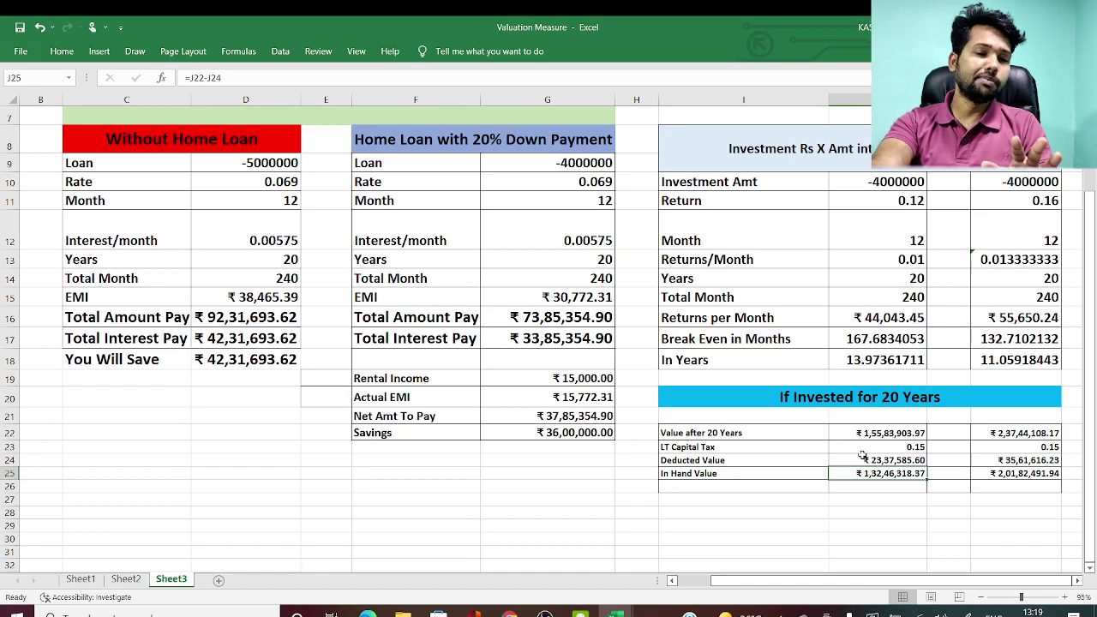
# - Examine the 0.16 return column of the investment table from Investment Amt through Break Even in Months
pyautogui.click(996, 178)
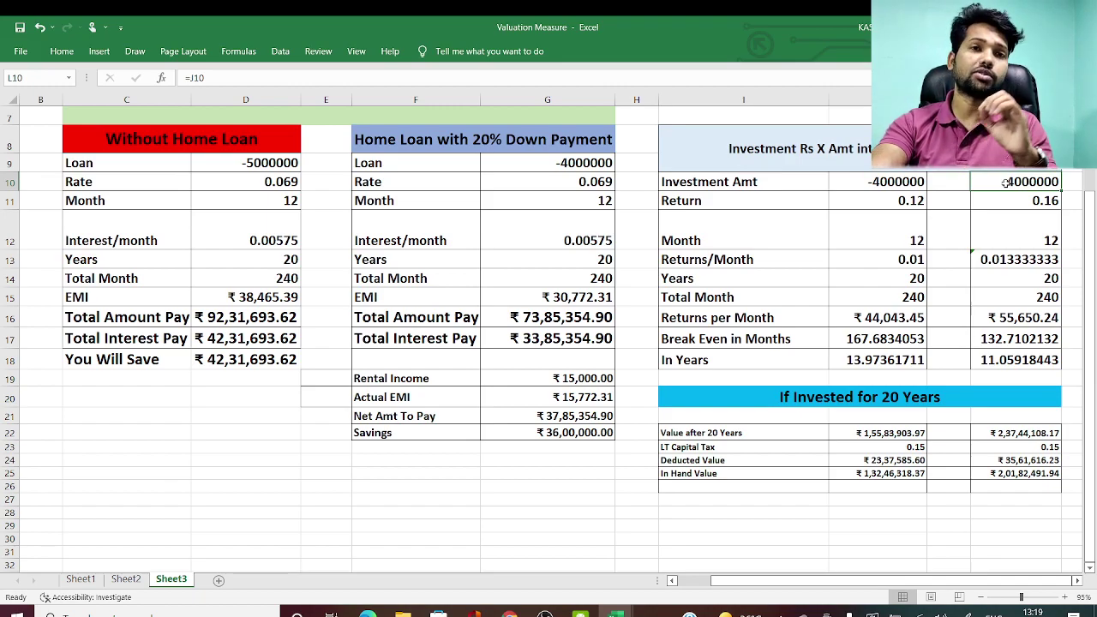
pyautogui.click(1013, 202)
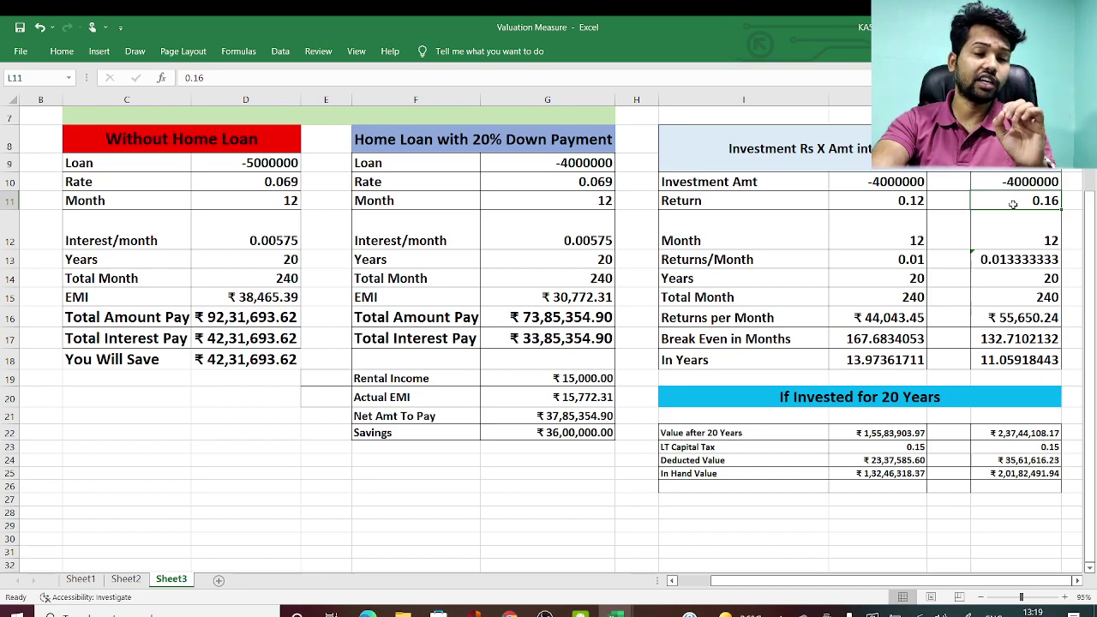
pyautogui.click(1015, 239)
pyautogui.click(1016, 261)
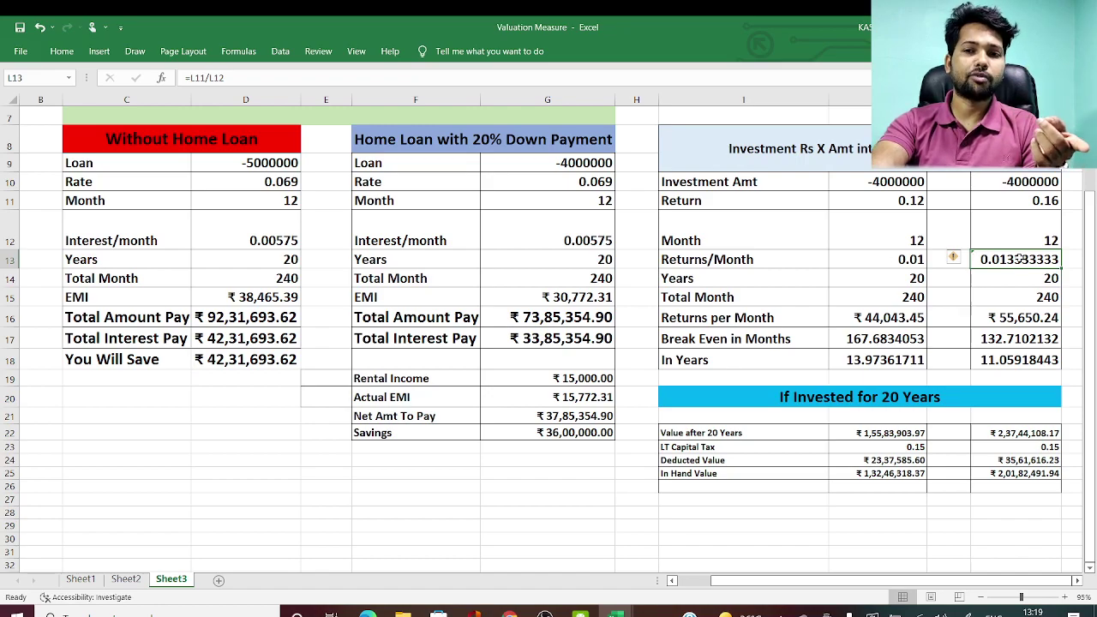
pyautogui.click(1004, 319)
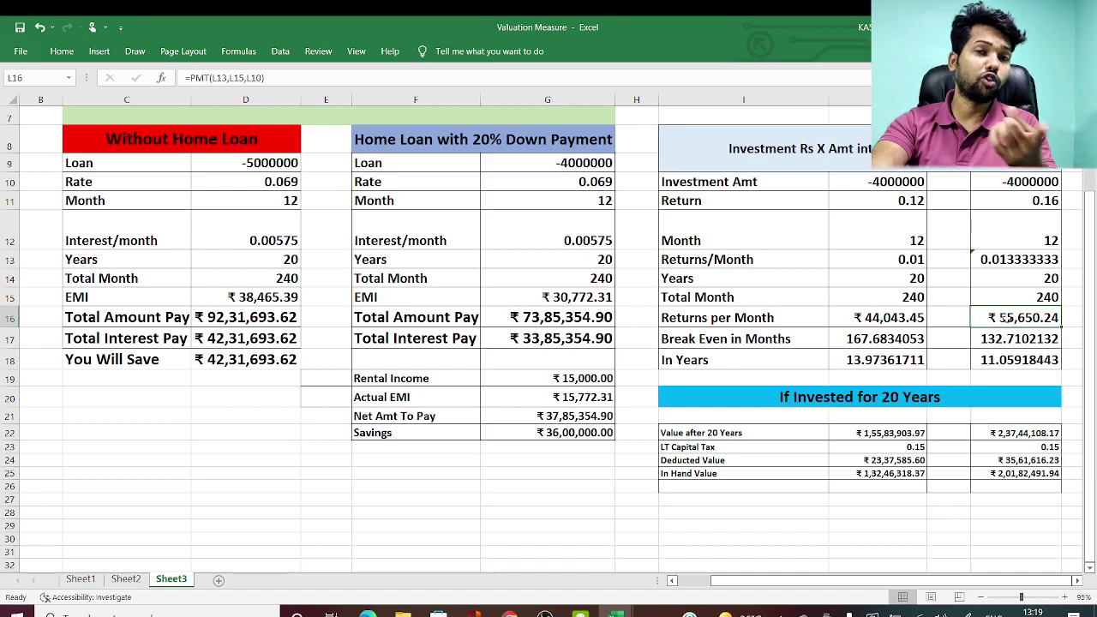
pyautogui.click(1000, 338)
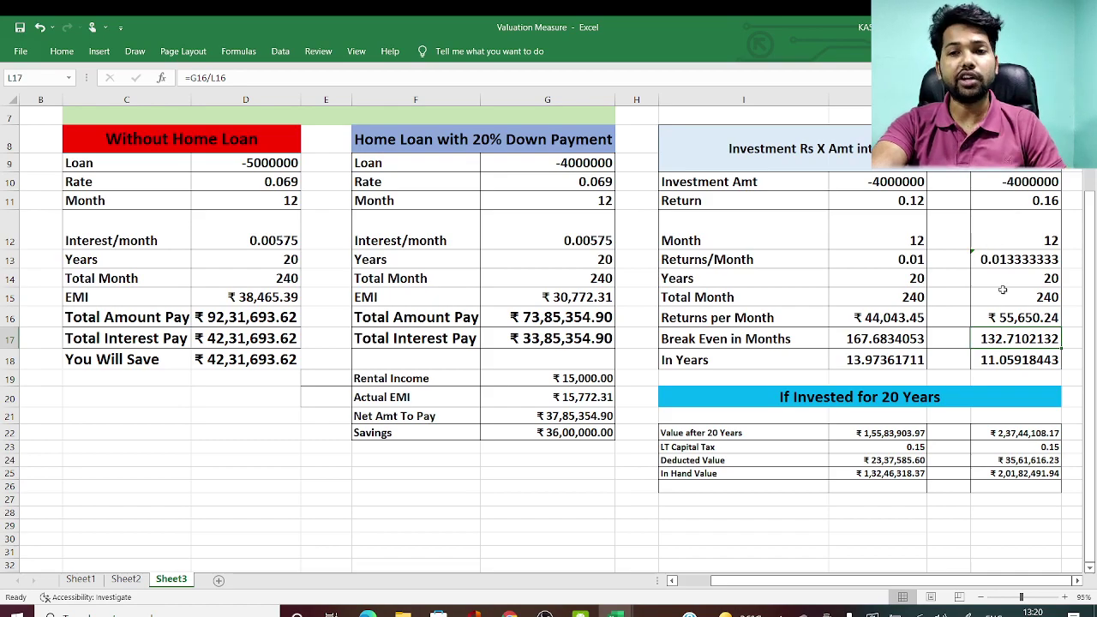
# - Examine the 20-year value, LT Capital Tax, Deducted Value and In Hand Value for the 0.16 return
pyautogui.click(991, 432)
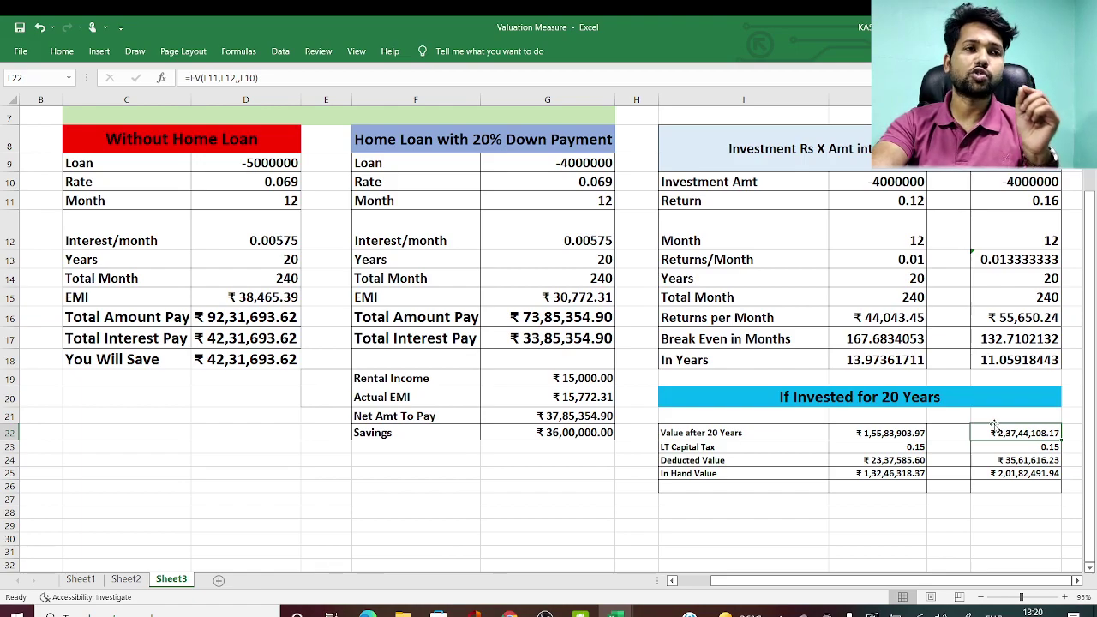
pyautogui.click(1033, 448)
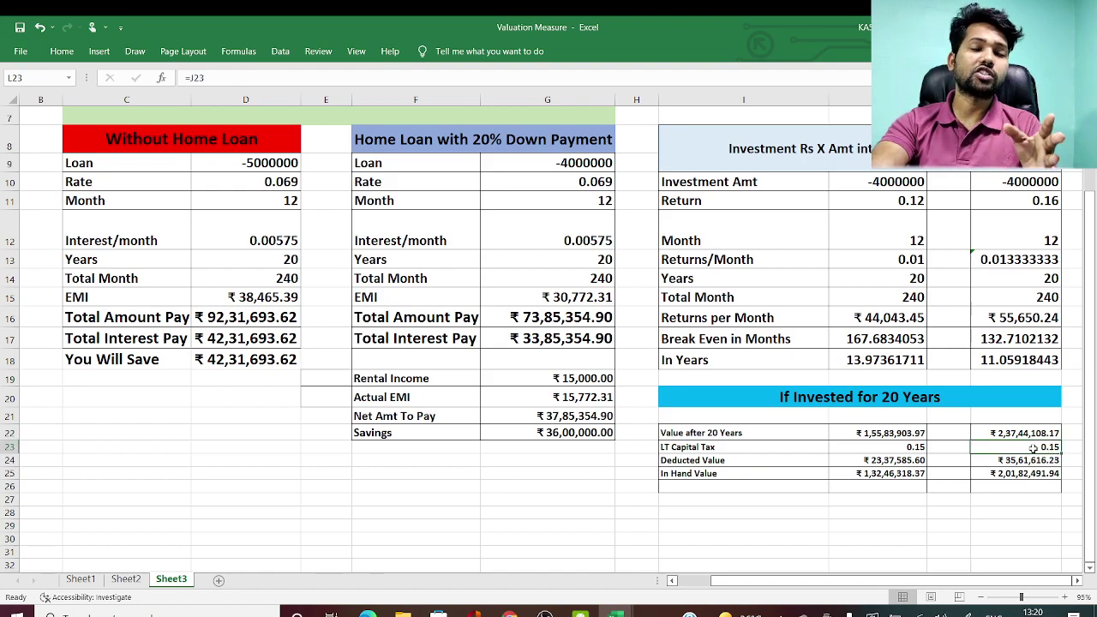
pyautogui.click(1028, 463)
pyautogui.click(1004, 476)
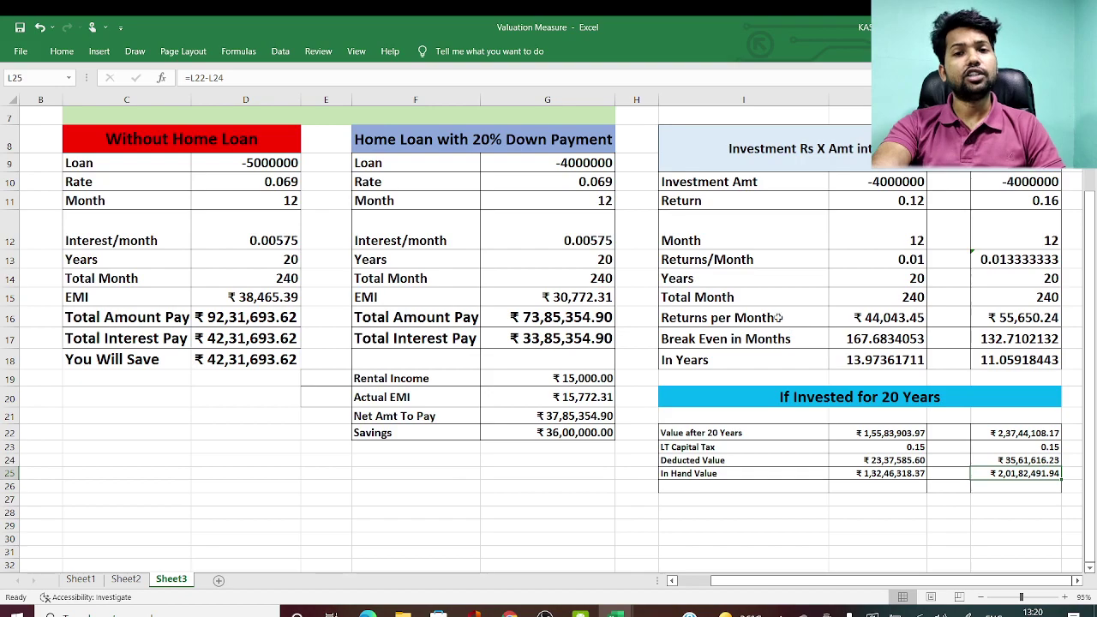
# - Set the loan amount in the Home Loan with 20% Down Payment table to -2700000
pyautogui.scroll(1, 556, 248)
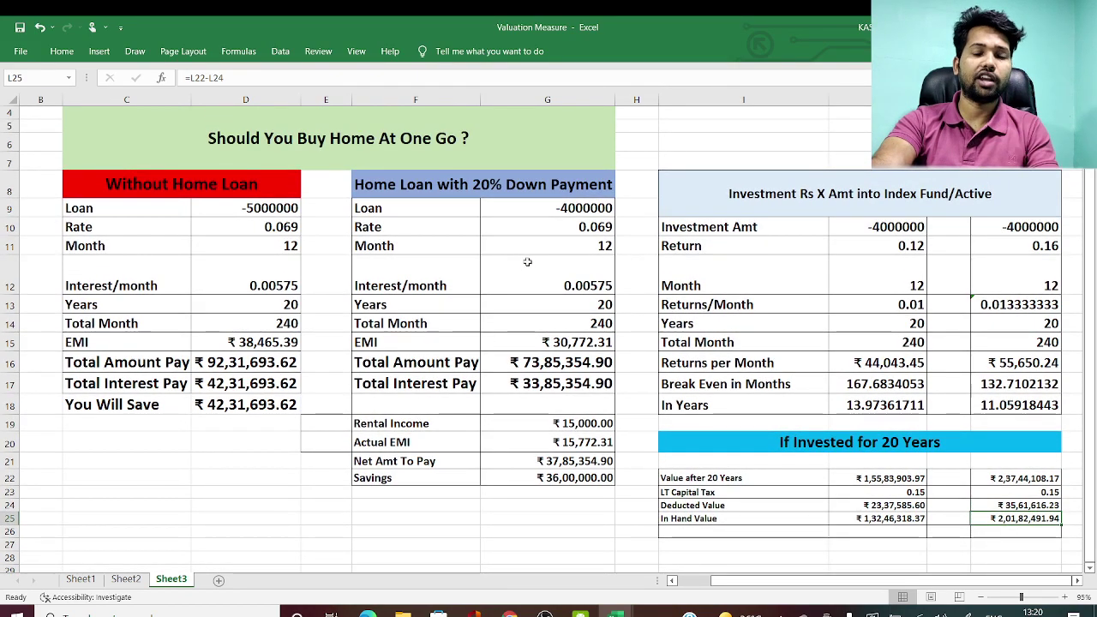
pyautogui.click(542, 210)
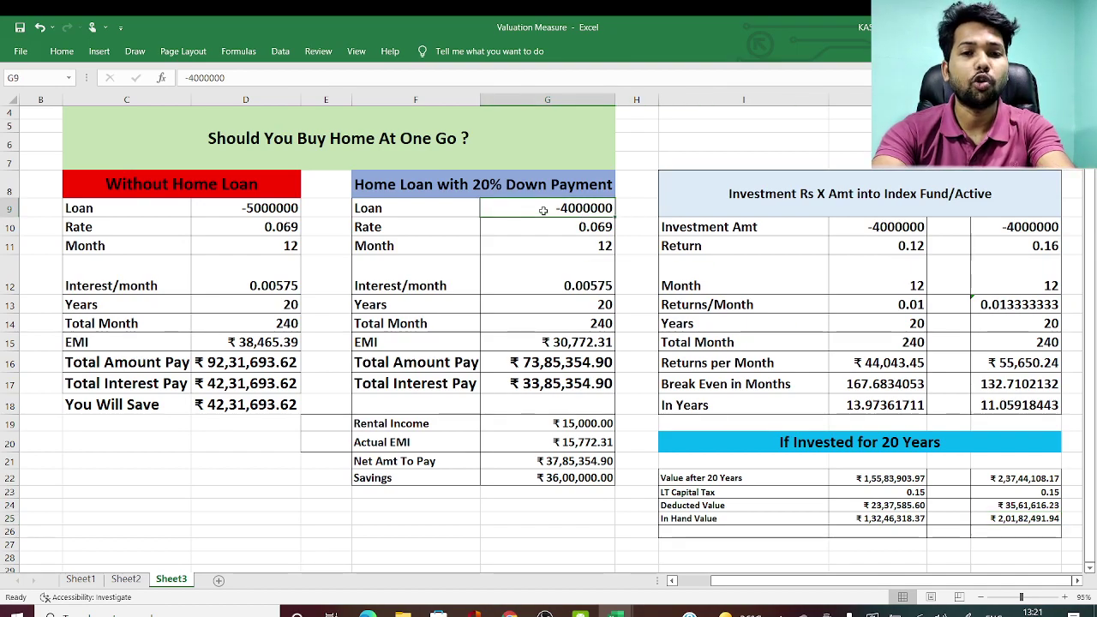
pyautogui.write('-2')
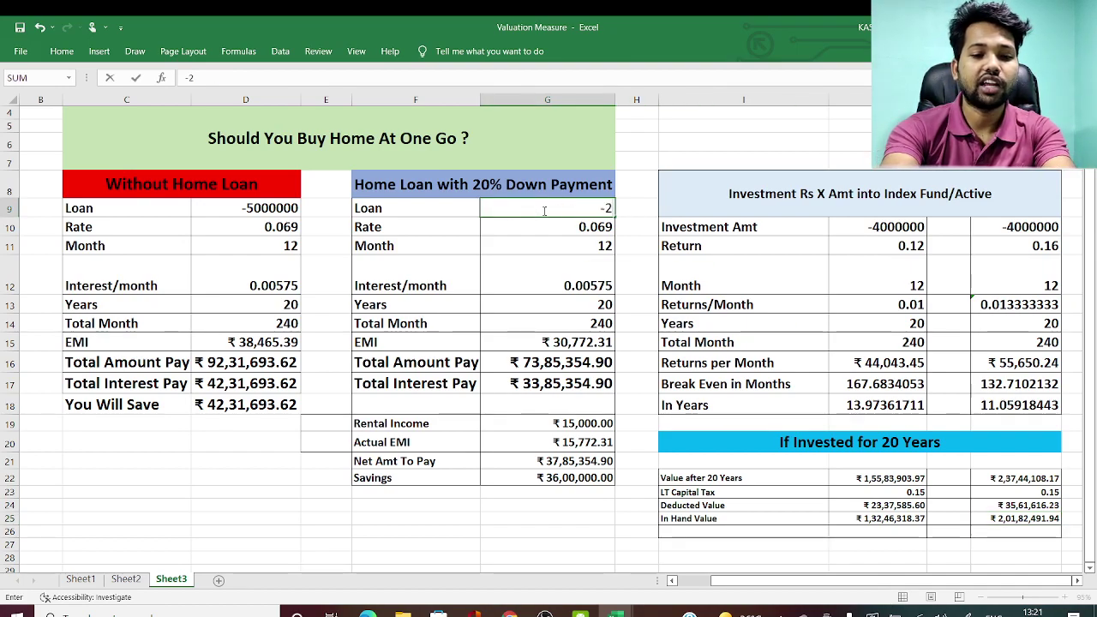
pyautogui.write('700000')
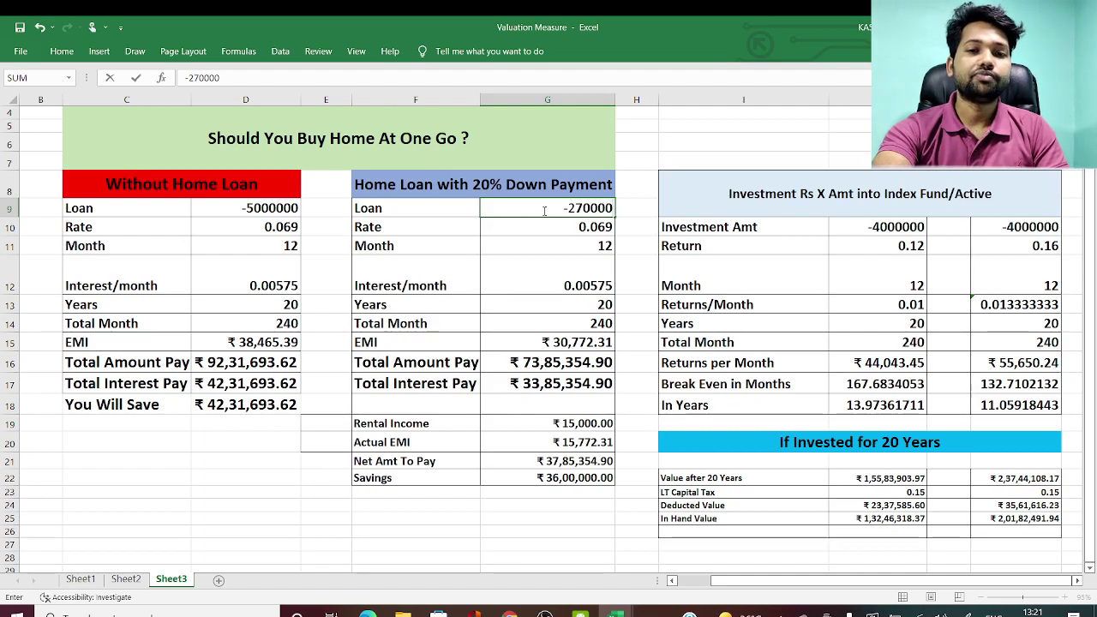
pyautogui.press('Return')
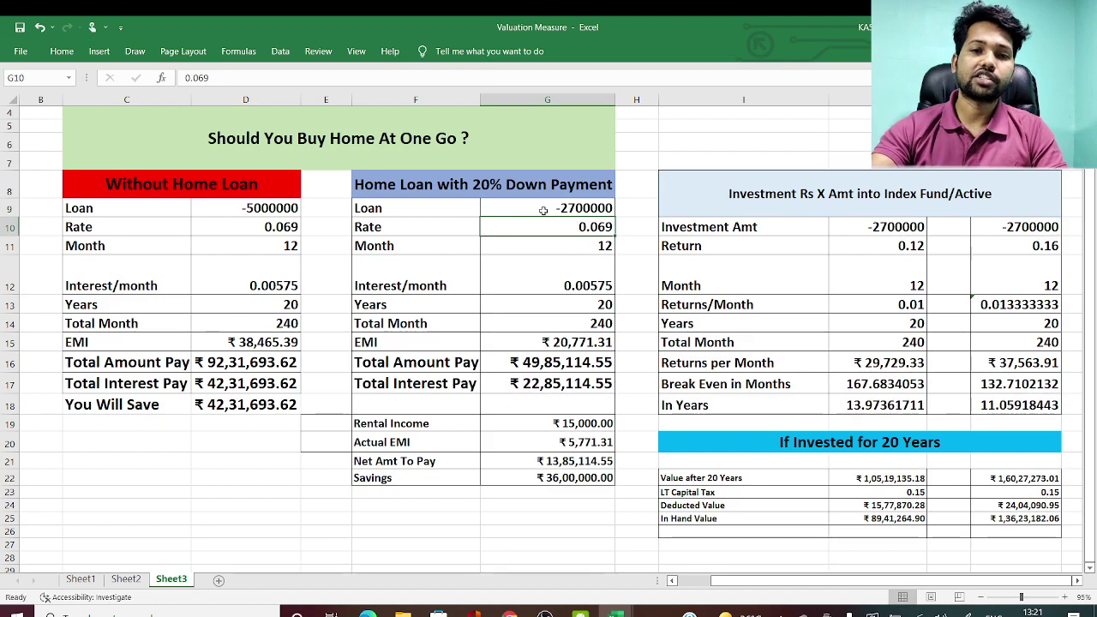
# - Check the recalculated EMI, Total Amount Pay and Total Interest Pay in the home loan table
pyautogui.click(536, 340)
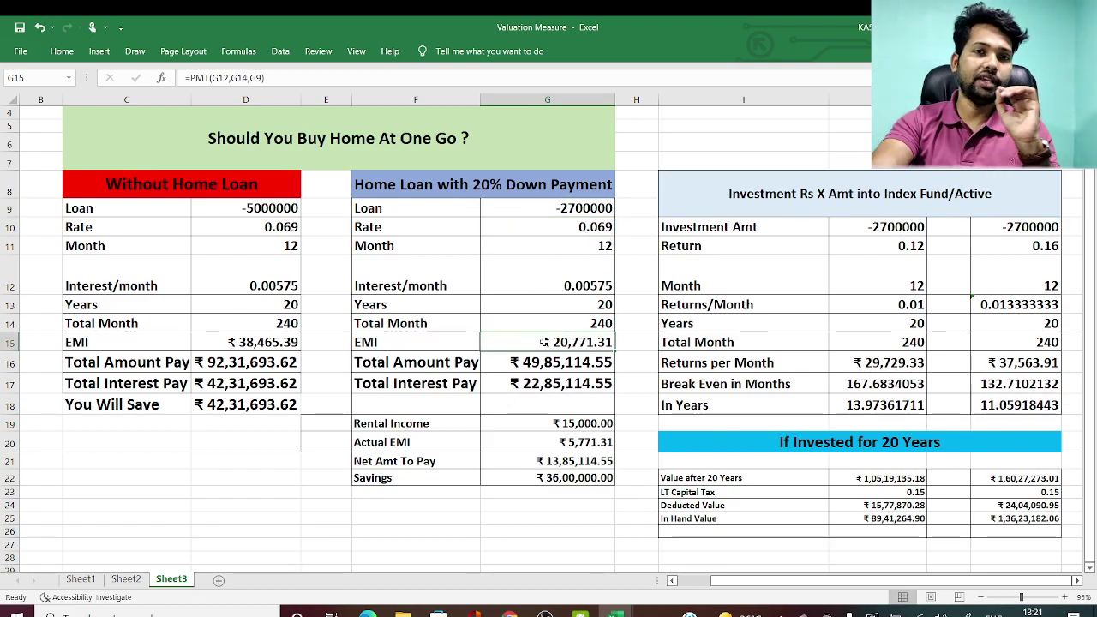
pyautogui.click(528, 364)
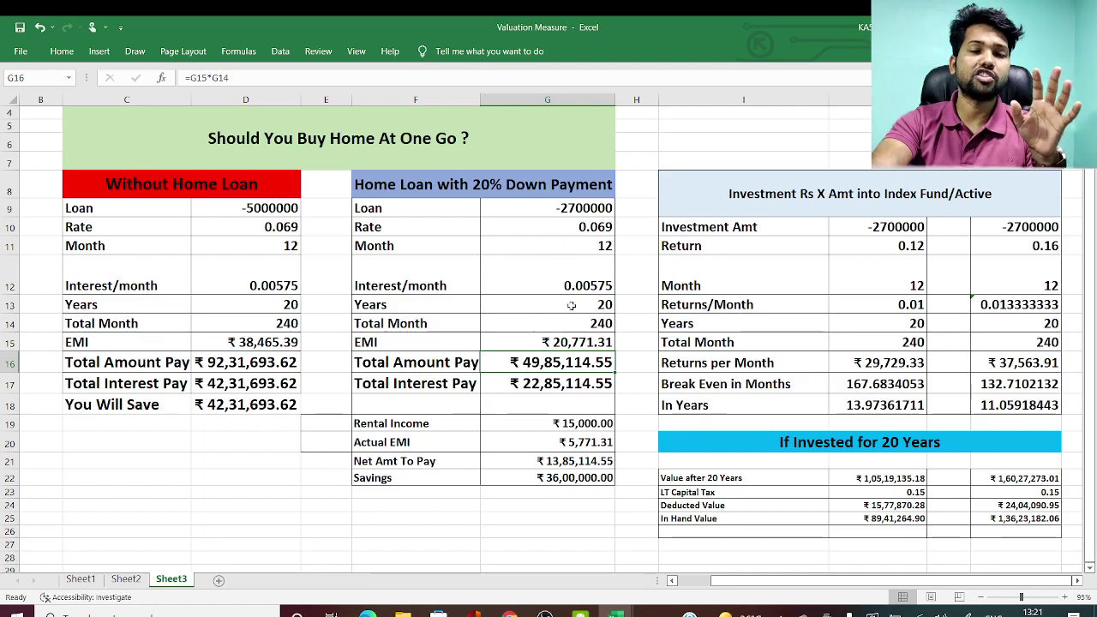
pyautogui.click(549, 388)
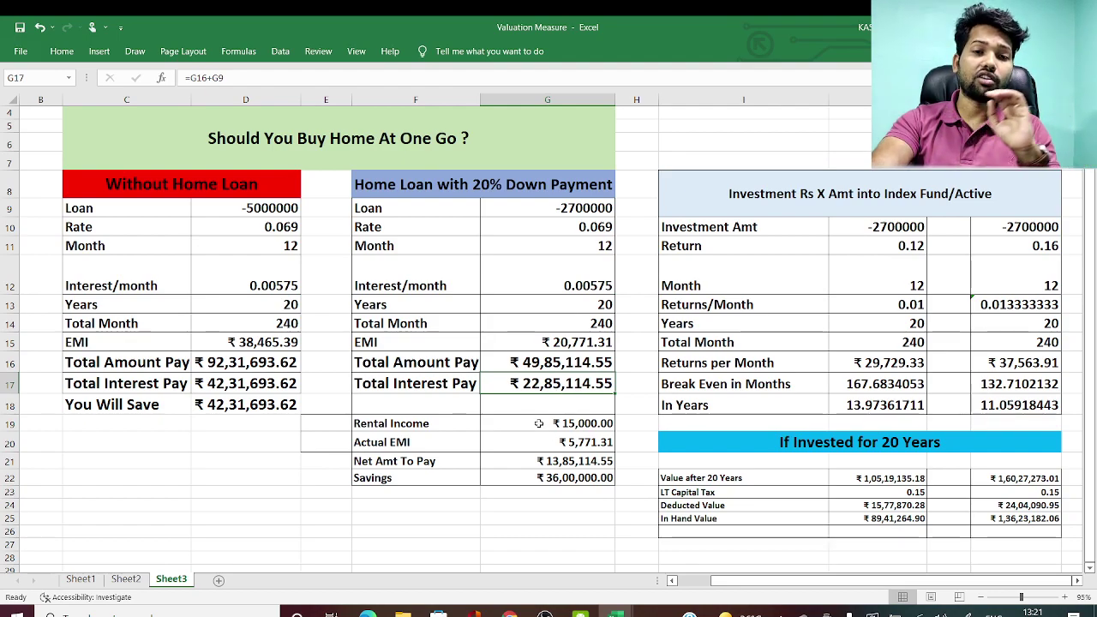
# - Set the Rental Income under the home loan table to 10000 and check the recalculated Net Amt To Pay
pyautogui.click(540, 421)
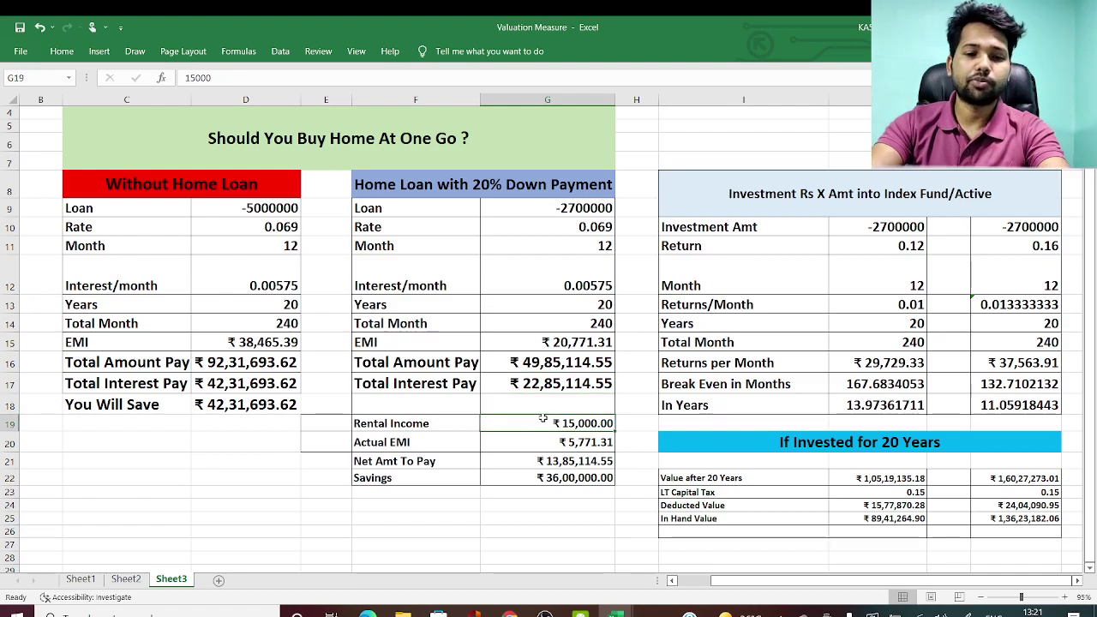
pyautogui.write('10,000')
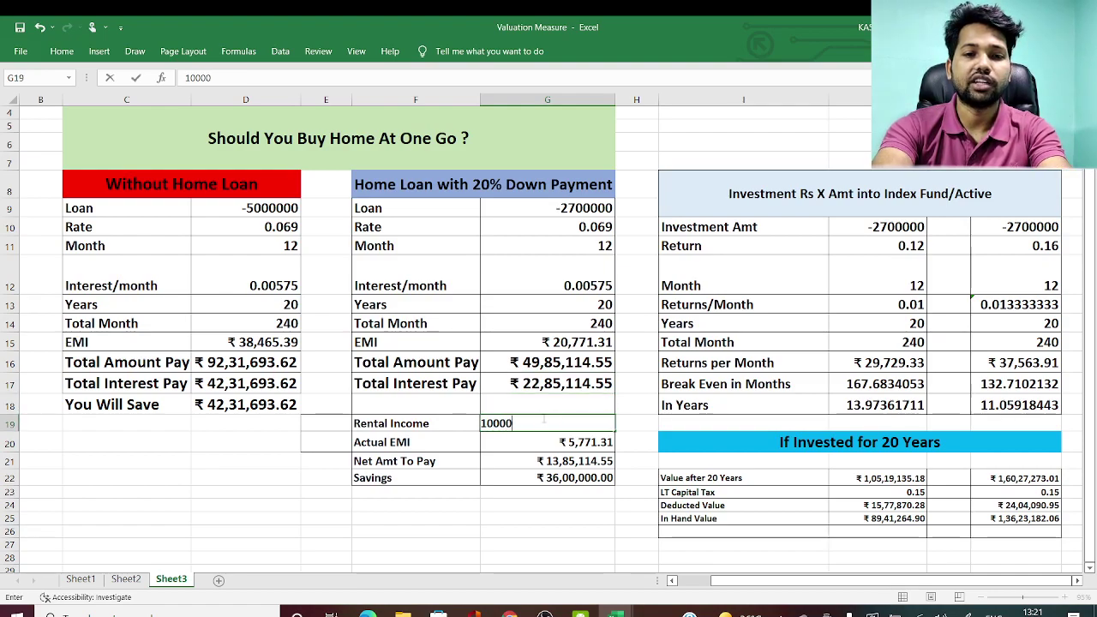
pyautogui.press('Return')
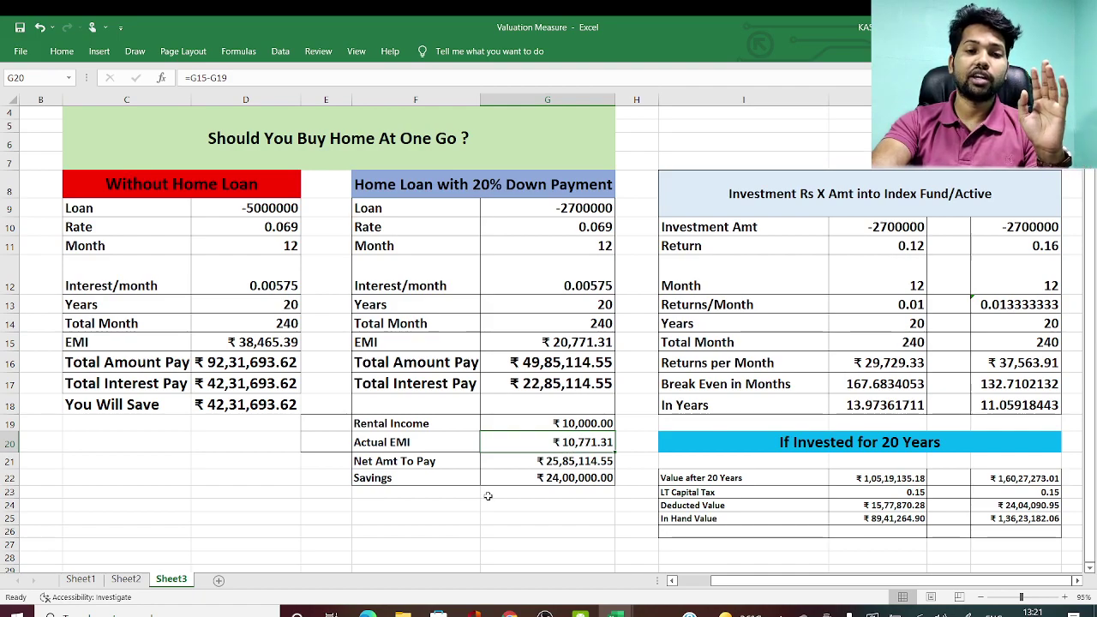
pyautogui.click(615, 463)
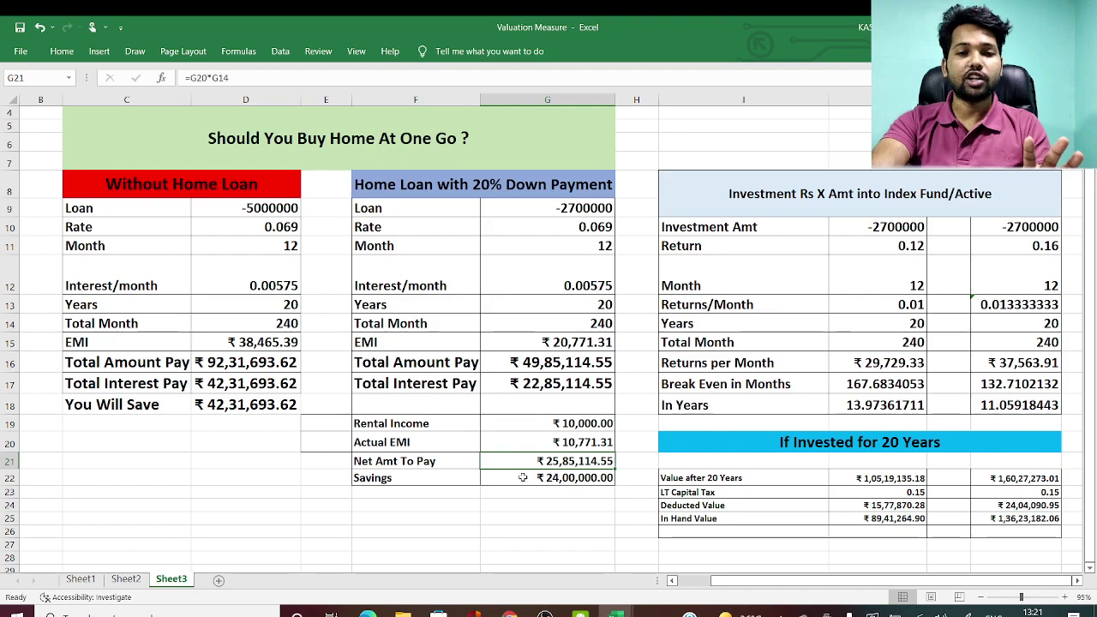
# - Examine the 0.12 return column's Investment Amt, Value after 20 Years, In Hand Value and break-even time in years
pyautogui.click(874, 227)
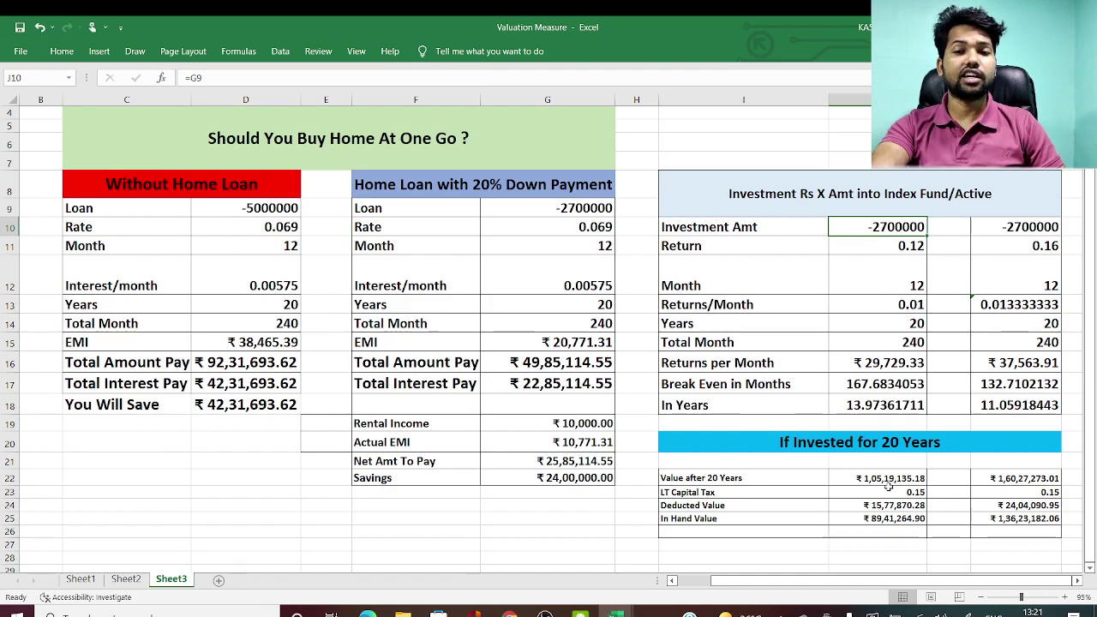
pyautogui.click(872, 480)
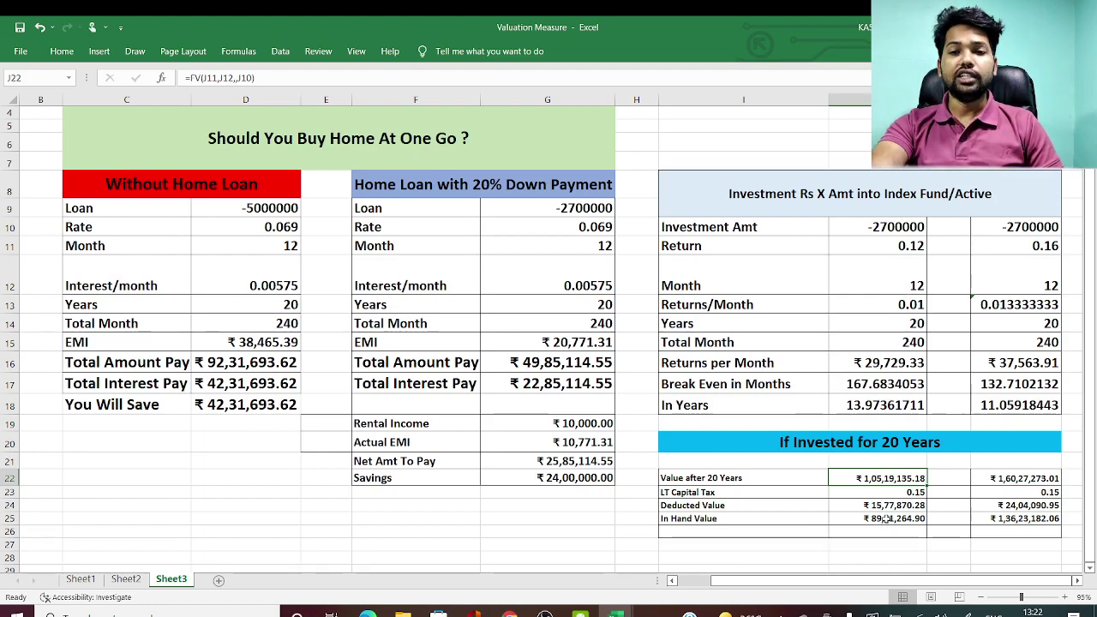
pyautogui.click(853, 519)
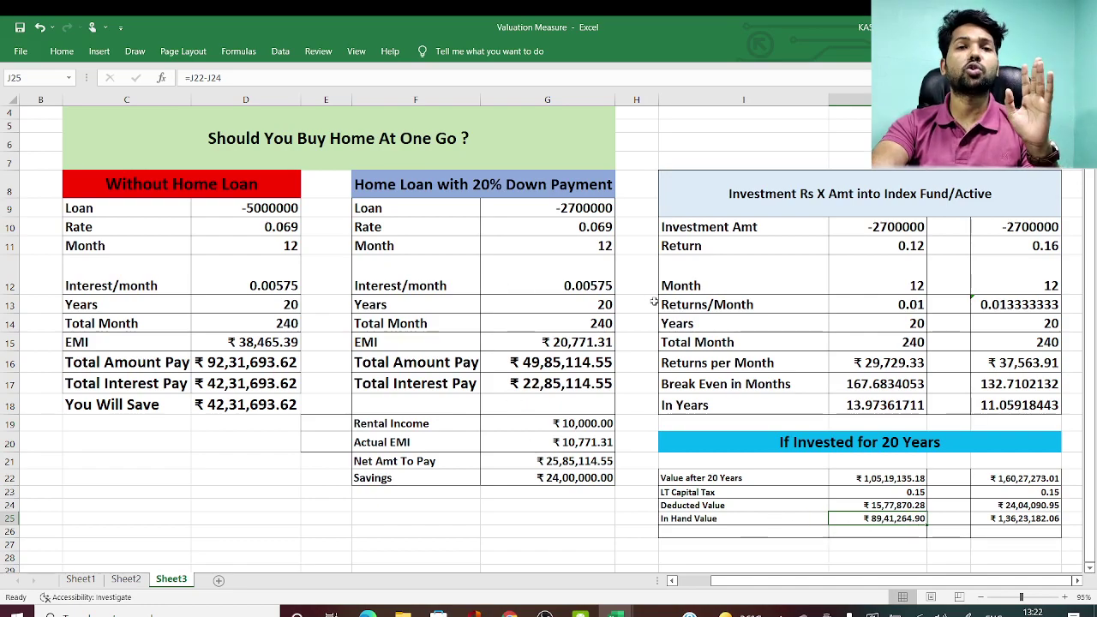
pyautogui.click(855, 387)
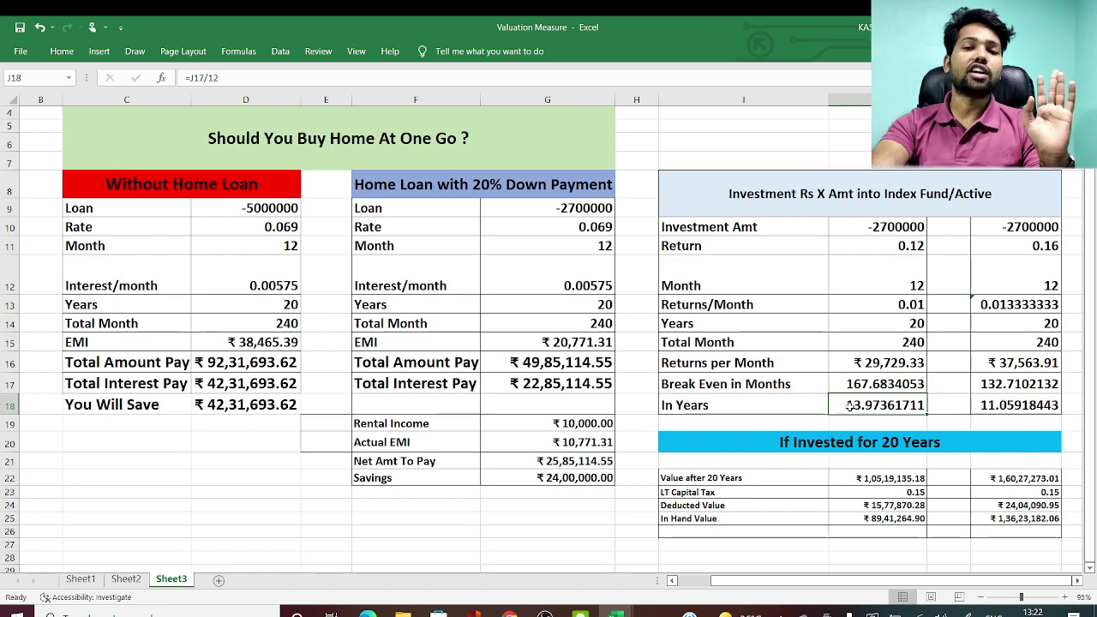
# - Try a Return of 0.14 in the first investment column and check its Break Even in Months
pyautogui.click(896, 242)
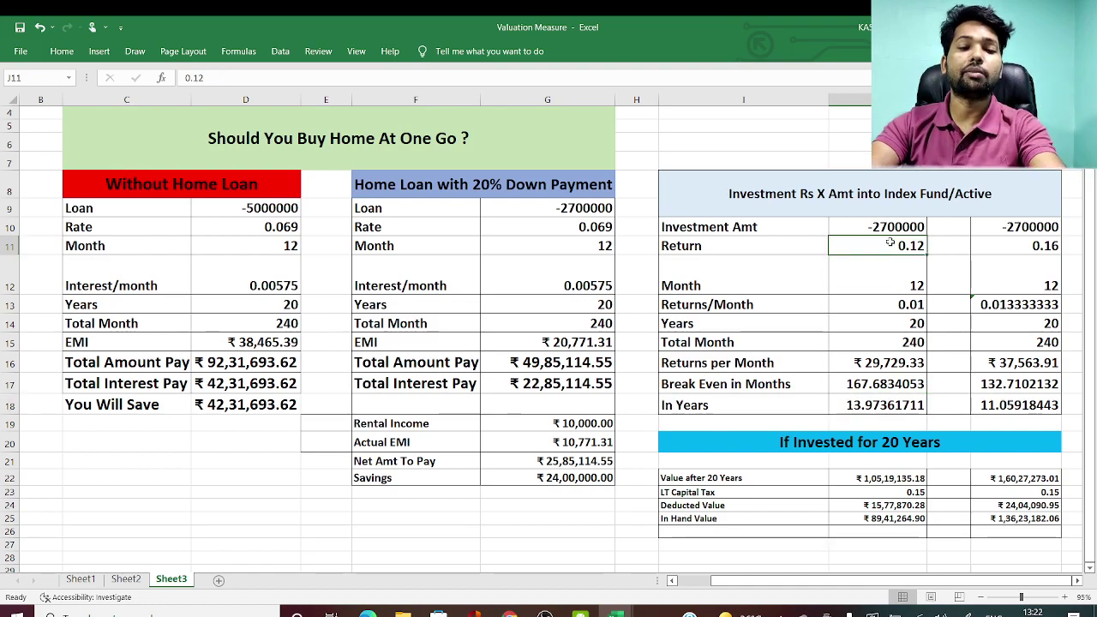
pyautogui.write('0.1')
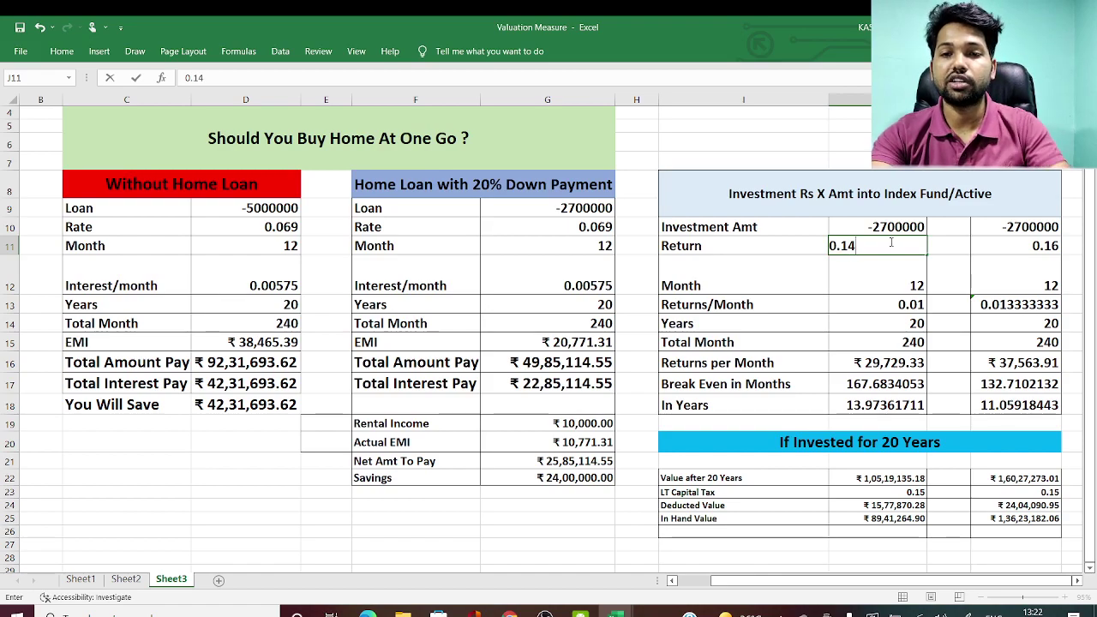
pyautogui.write('4')
pyautogui.press('Return')
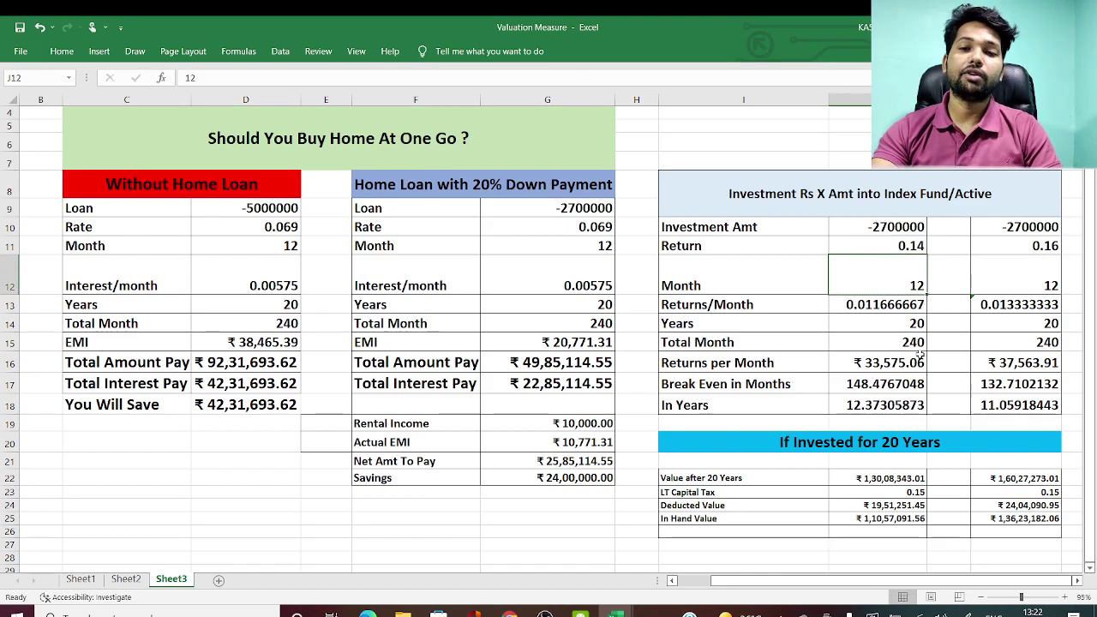
pyautogui.click(848, 383)
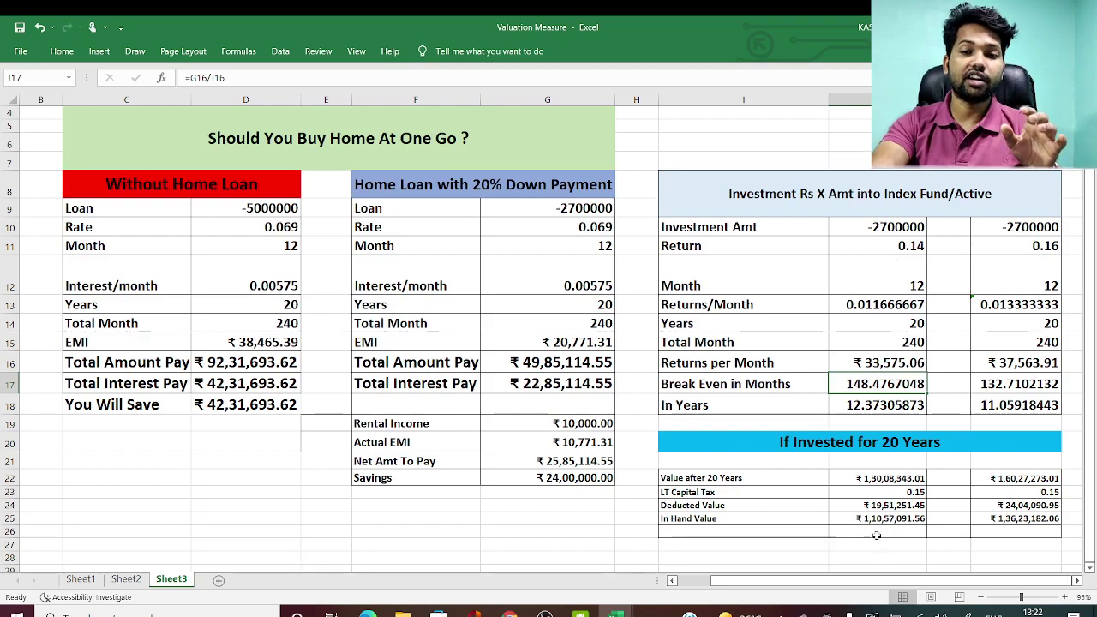
# - Set the Return in the first investment column back to 0.12
pyautogui.click(900, 246)
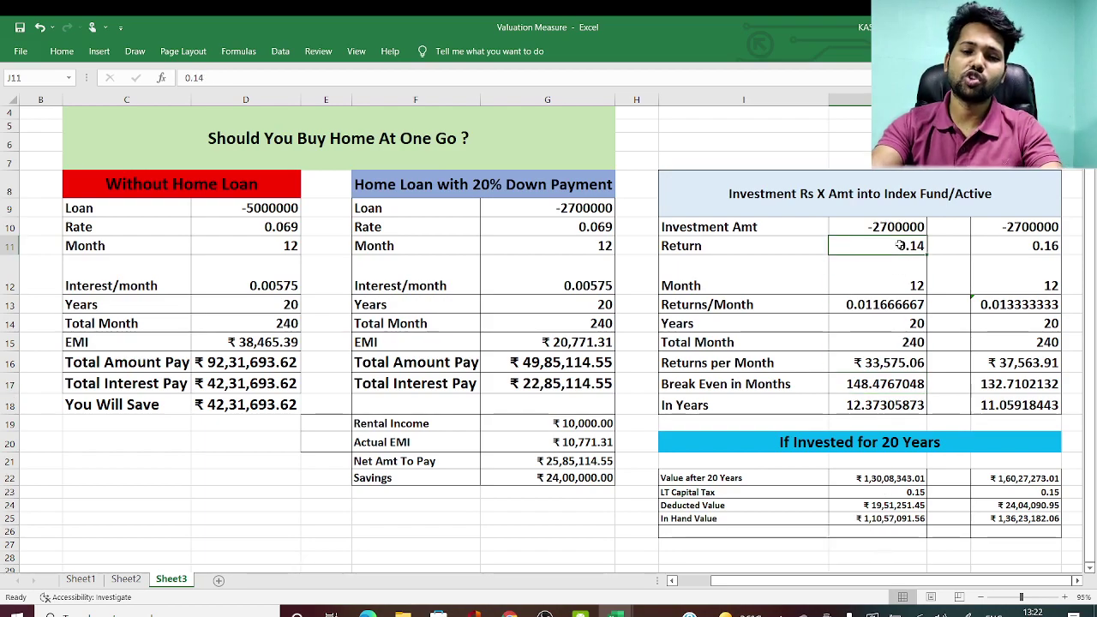
pyautogui.write('0.12')
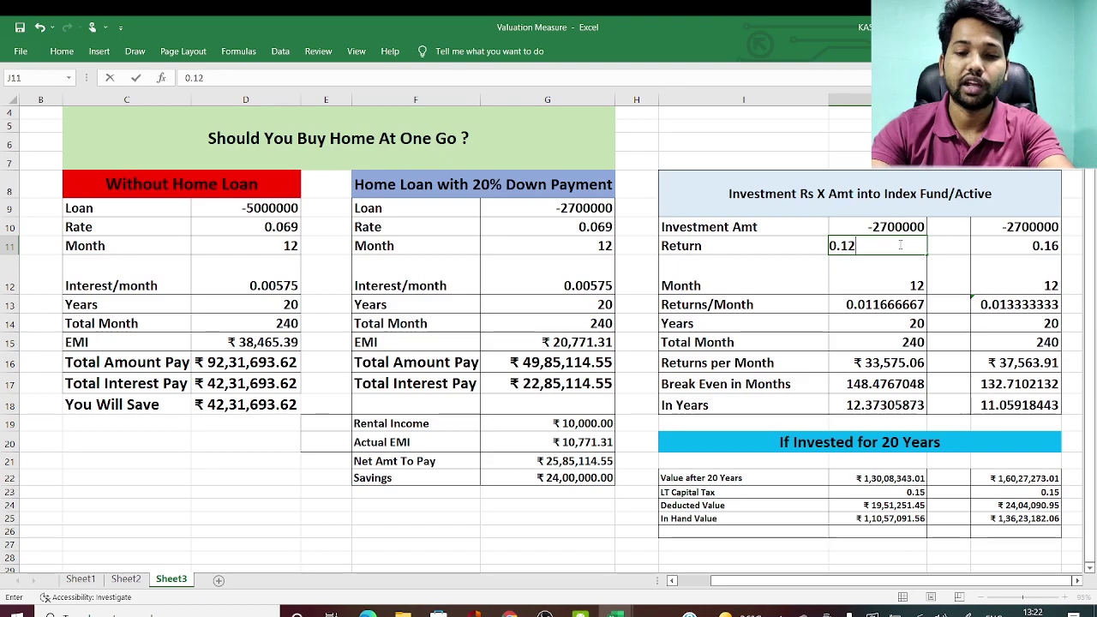
pyautogui.press('Return')
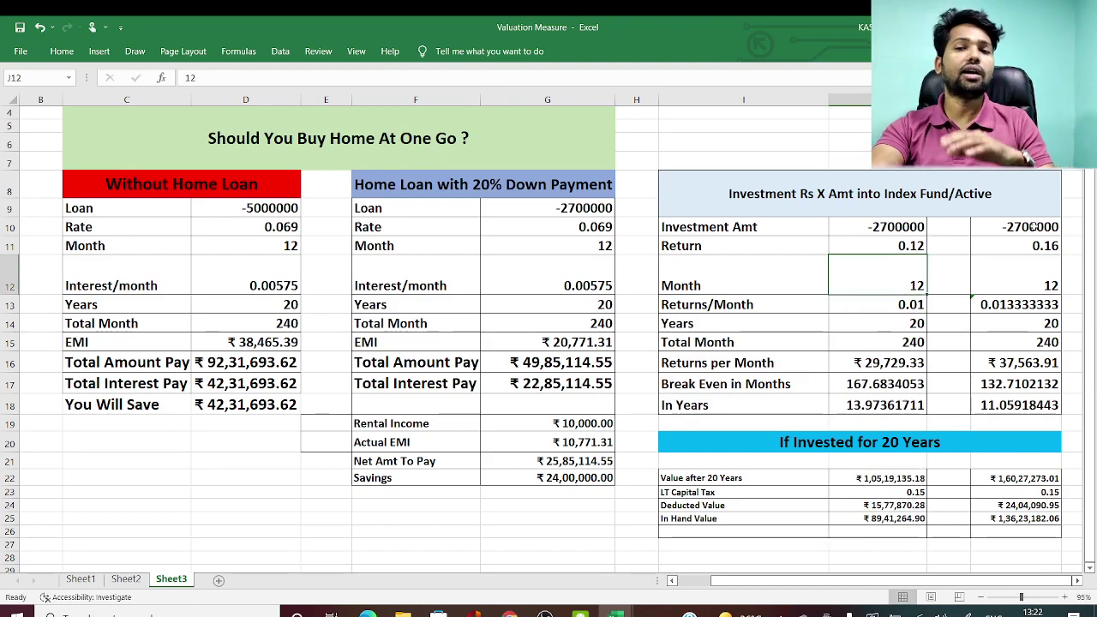
# - Examine the 0.16 return column's Investment Amt, Return, Total Month, Returns per Month and In Hand Value
pyautogui.click(1018, 225)
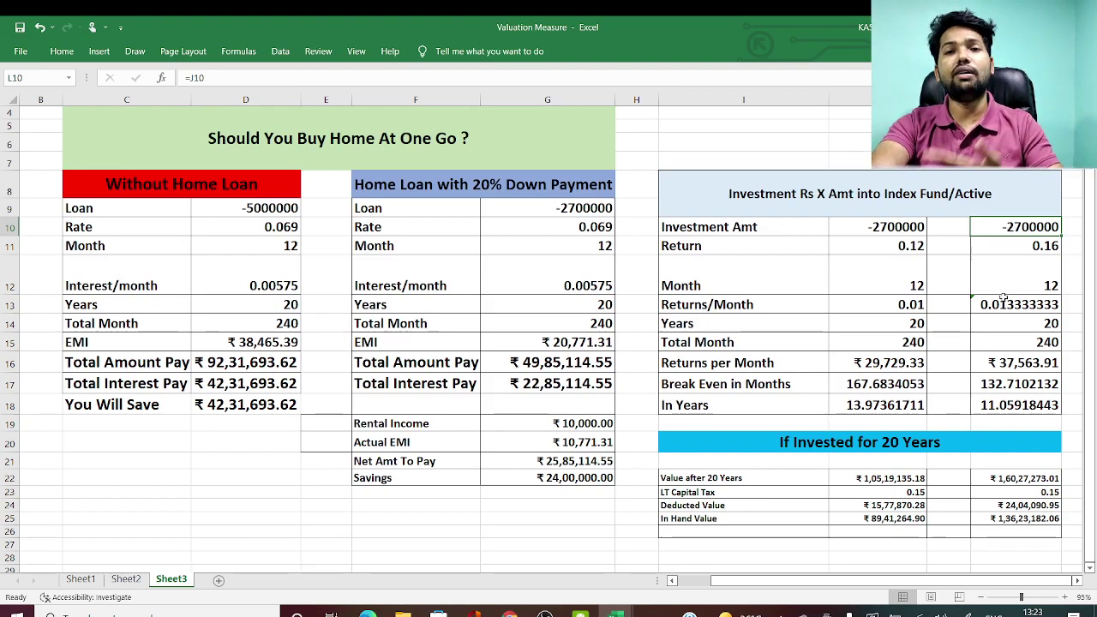
pyautogui.click(1012, 244)
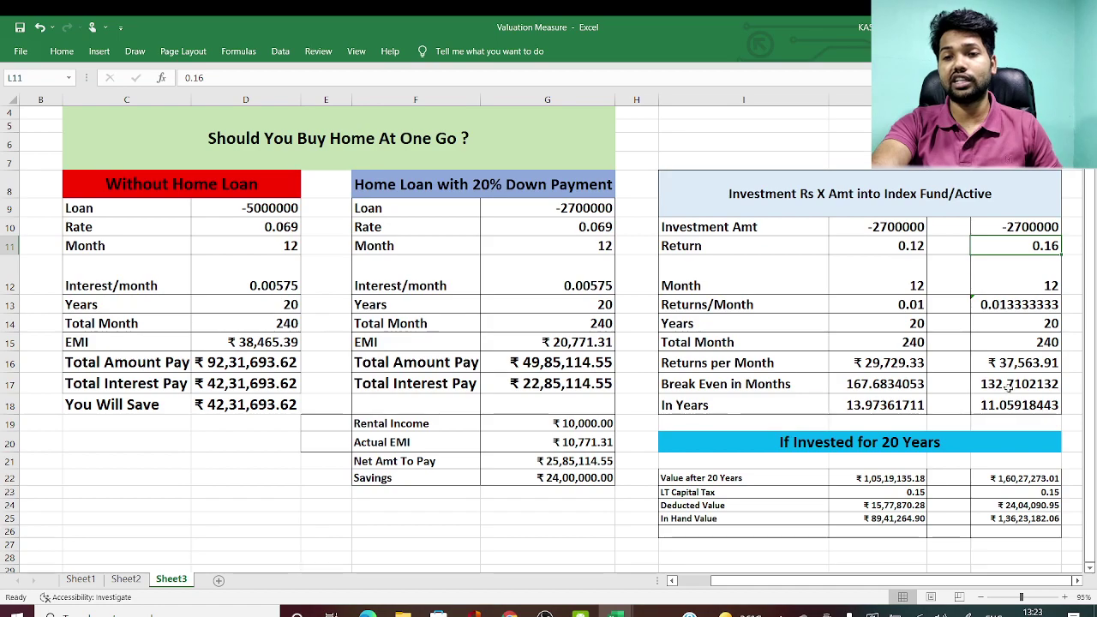
pyautogui.click(1011, 344)
pyautogui.click(1015, 368)
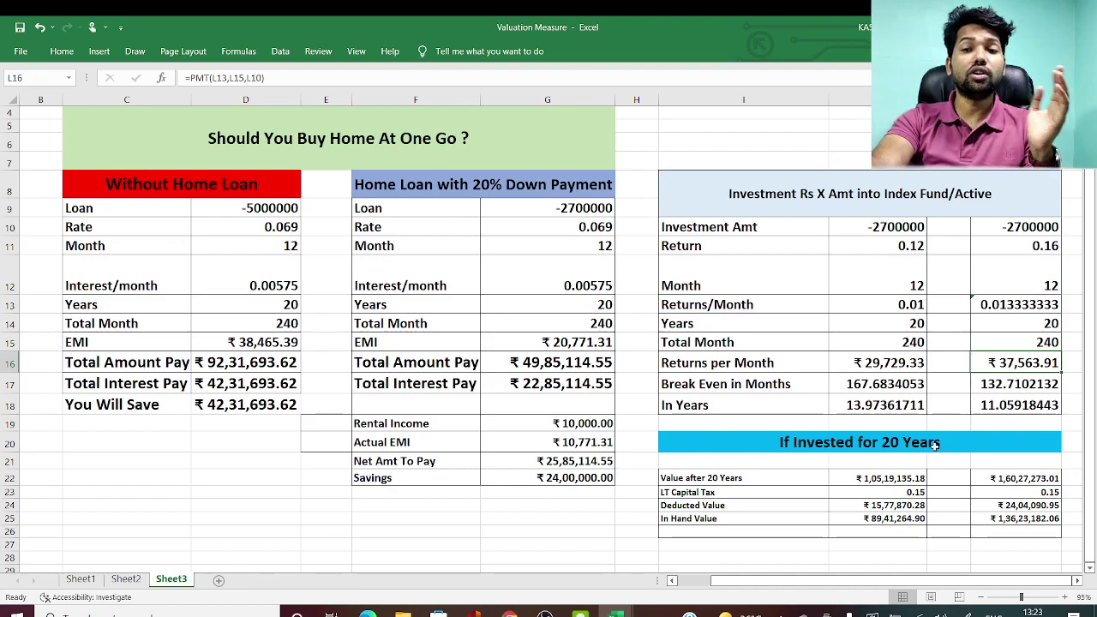
pyautogui.click(996, 518)
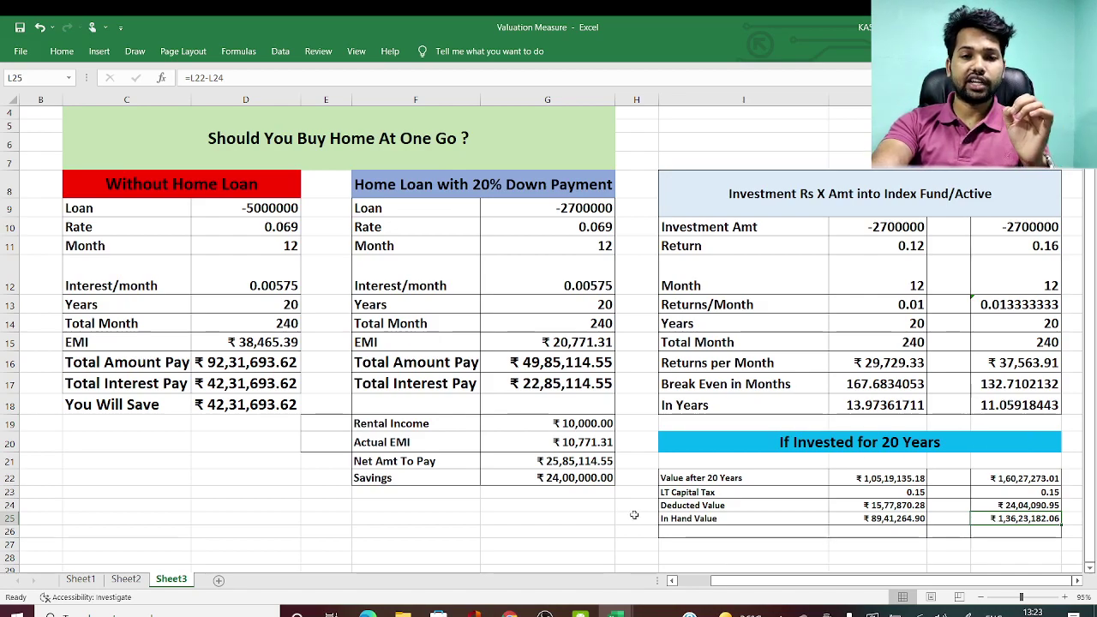
pyautogui.click(545, 613)
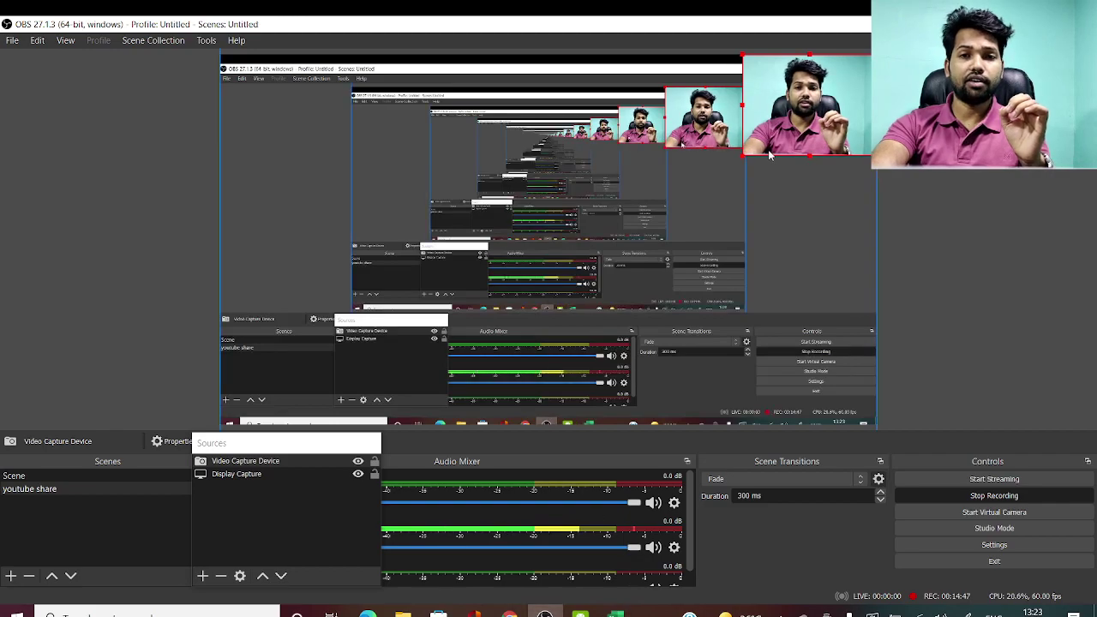